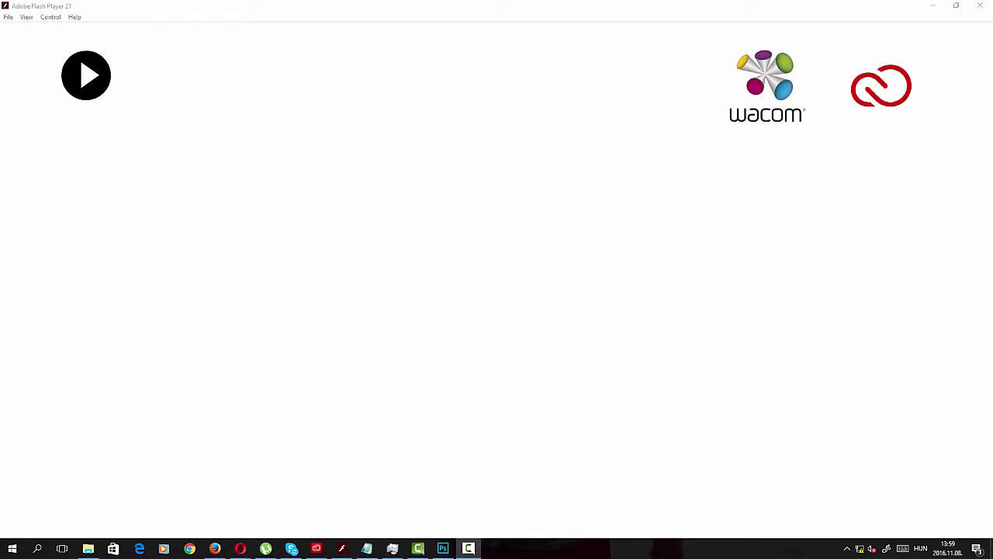
- Bring Photoshop to the front and open the szeplős_arc.jpg freckled-face document
{"action": "left_click", "coordinate": [442, 548]}
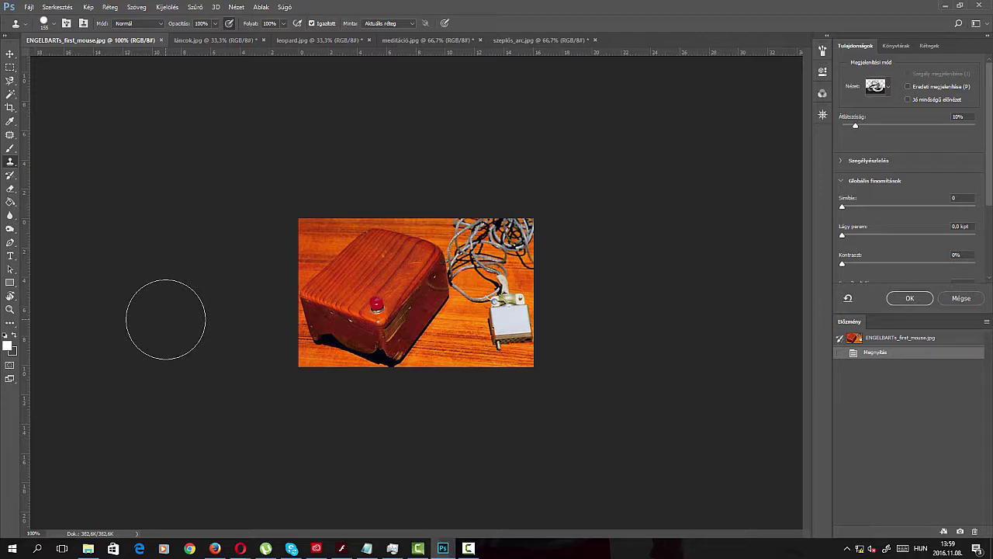
{"action": "left_click", "coordinate": [342, 548]}
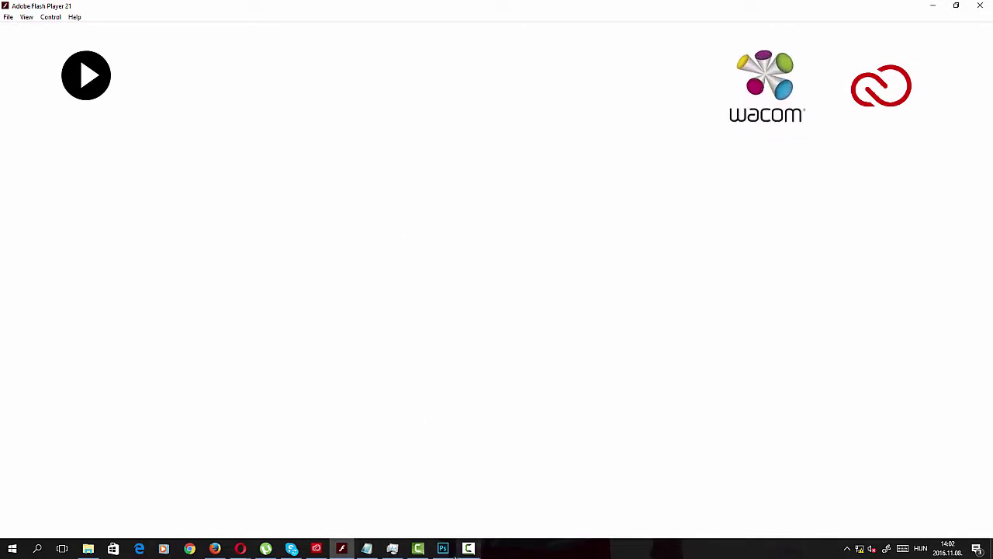
{"action": "left_click", "coordinate": [443, 548]}
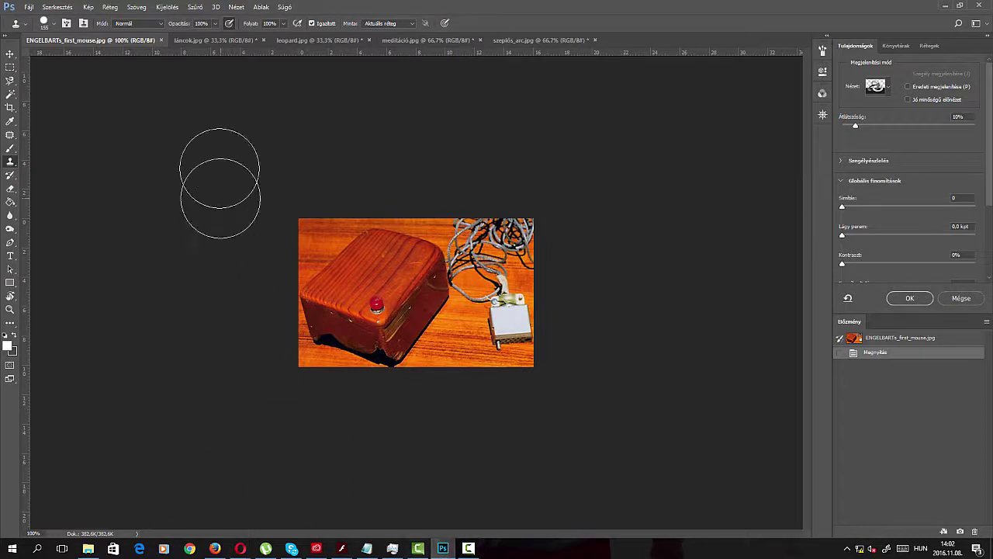
{"action": "left_click", "coordinate": [540, 40]}
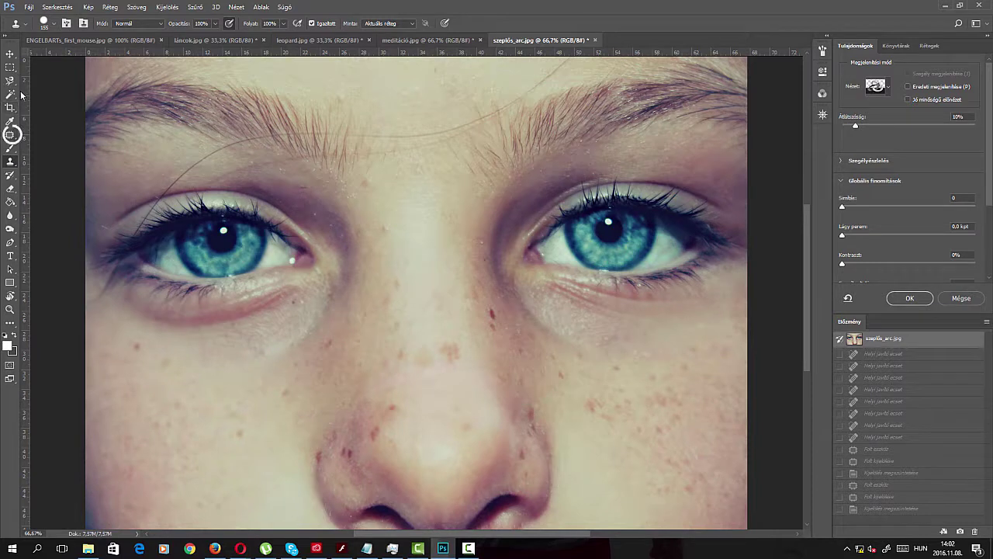
- Choose the Spot Healing Brush, set its size, and heal the spots along the nose bridge
{"action": "left_click", "coordinate": [11, 134]}
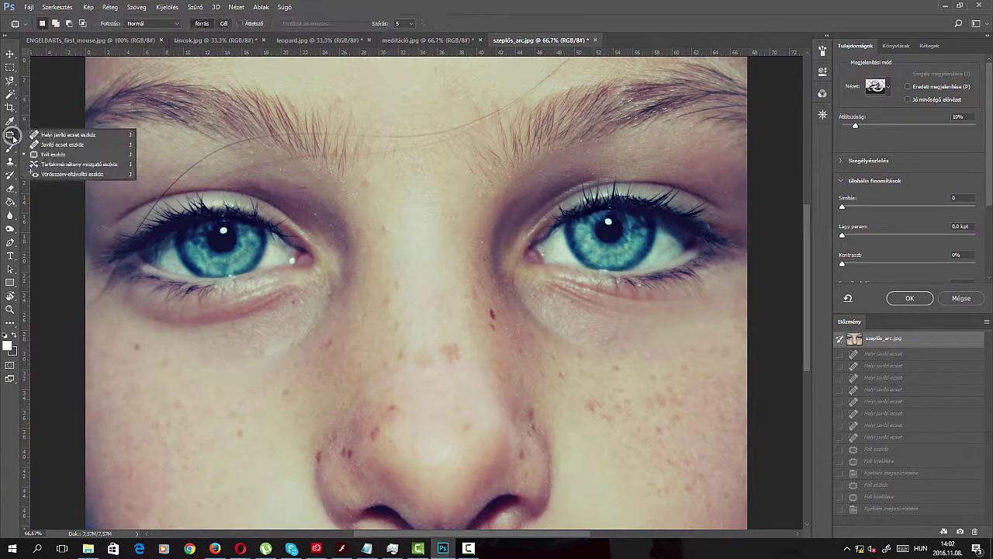
{"action": "left_click", "coordinate": [66, 135]}
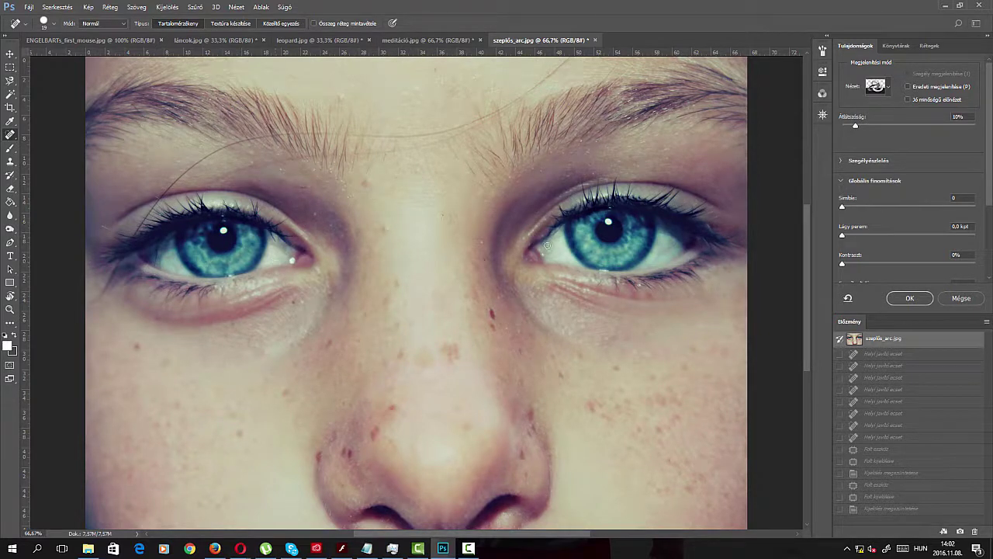
{"action": "right_click", "coordinate": [381, 230]}
{"action": "left_click", "coordinate": [382, 229]}
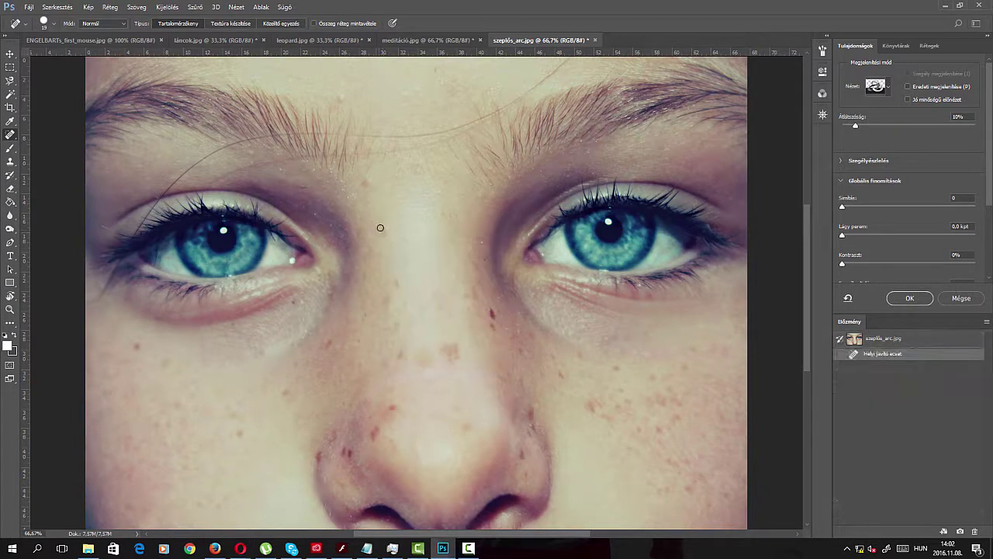
{"action": "left_click", "coordinate": [385, 230]}
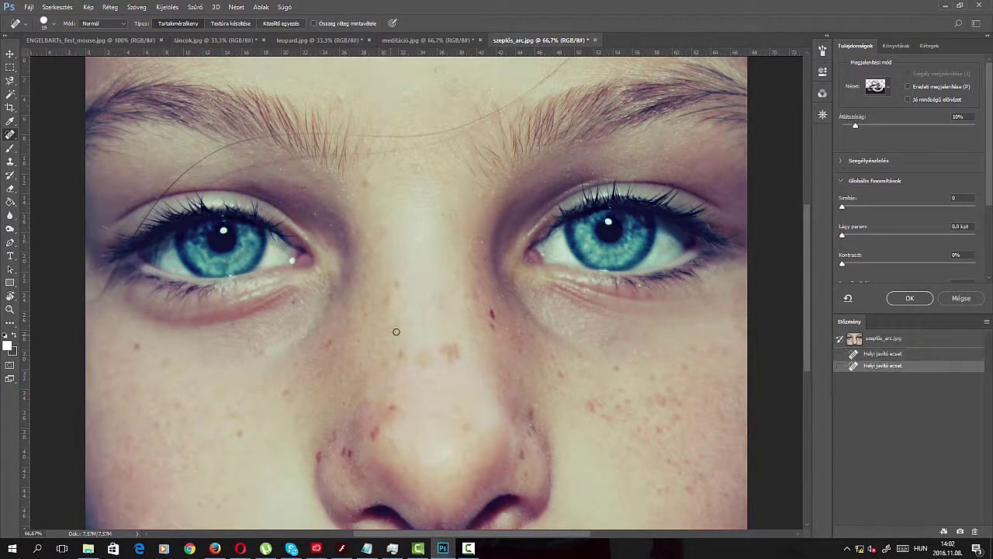
{"action": "left_click", "coordinate": [396, 283]}
{"action": "left_click_drag", "start_coordinate": [392, 296], "coordinate": [385, 301]}
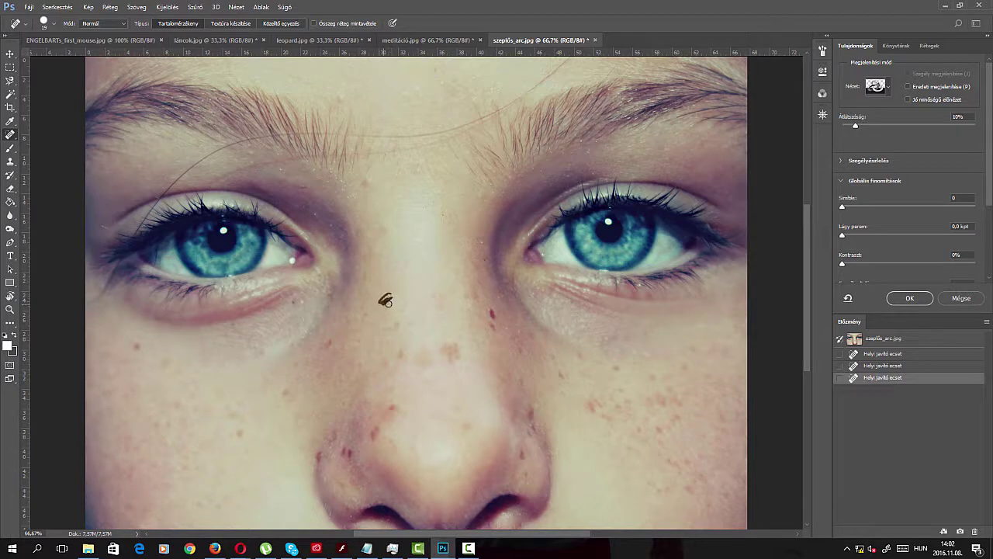
{"action": "left_click", "coordinate": [396, 328]}
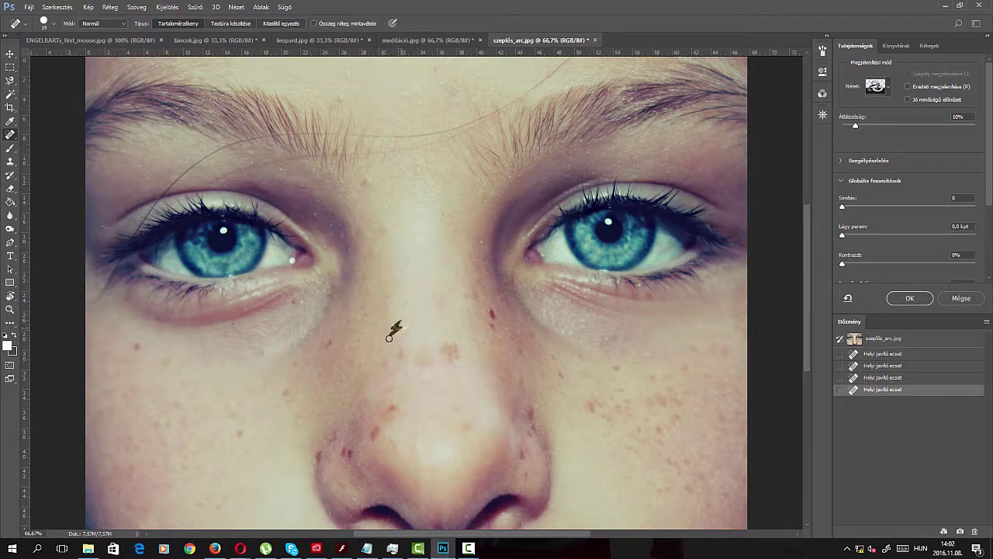
- Heal the freckles on the left cheek and the red spots beside the nose
{"action": "left_click", "coordinate": [325, 344]}
{"action": "left_click", "coordinate": [287, 392]}
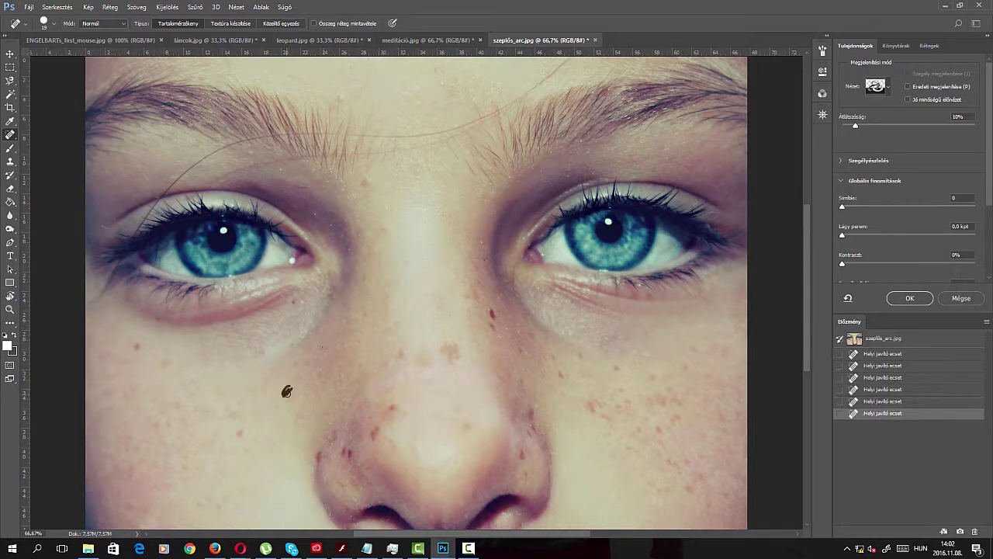
{"action": "left_click", "coordinate": [235, 430]}
{"action": "left_click", "coordinate": [239, 416]}
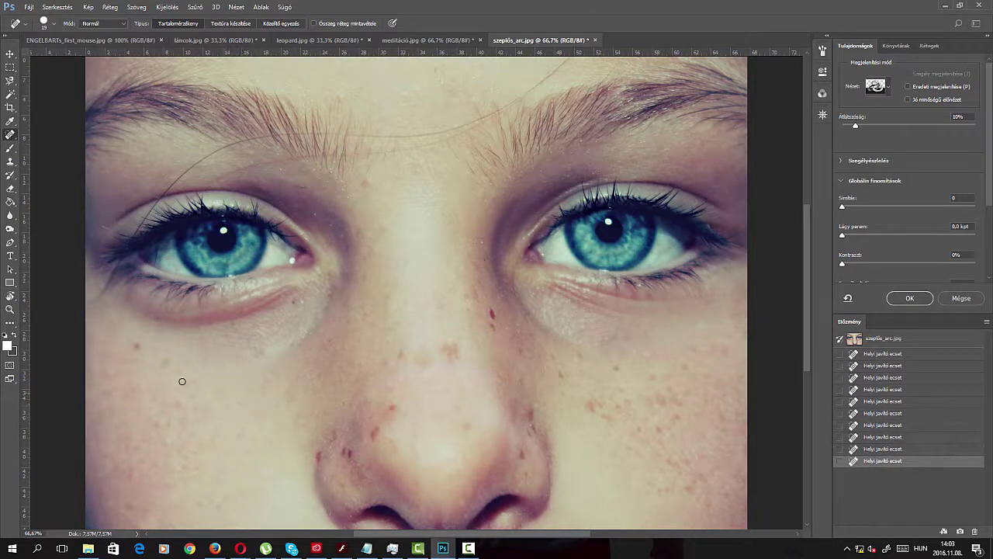
{"action": "left_click", "coordinate": [136, 347]}
{"action": "left_click", "coordinate": [491, 312]}
{"action": "left_click", "coordinate": [492, 328]}
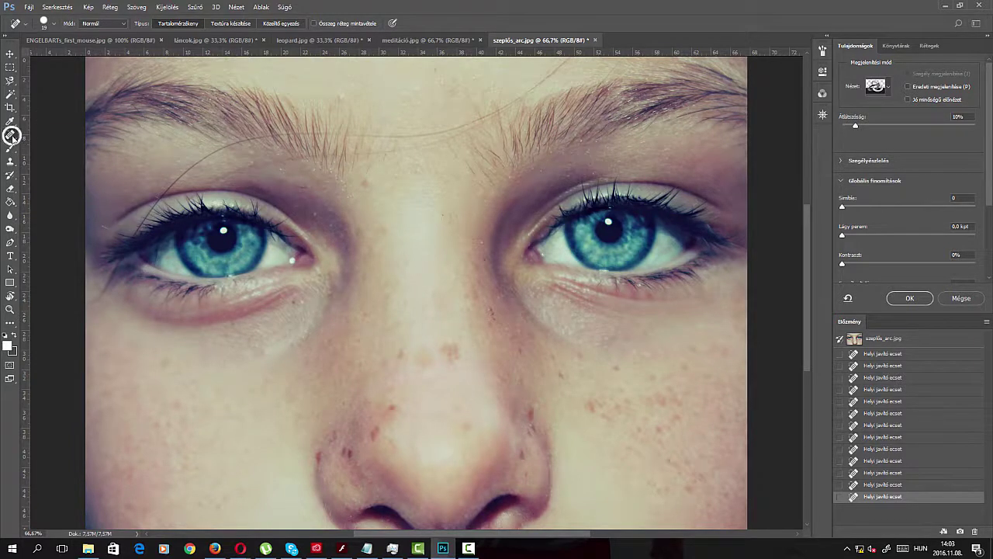
- Patch two nose blemishes with nearby clean skin using the Patch Tool, then deselect
{"action": "right_click", "coordinate": [11, 134]}
{"action": "left_click", "coordinate": [54, 155]}
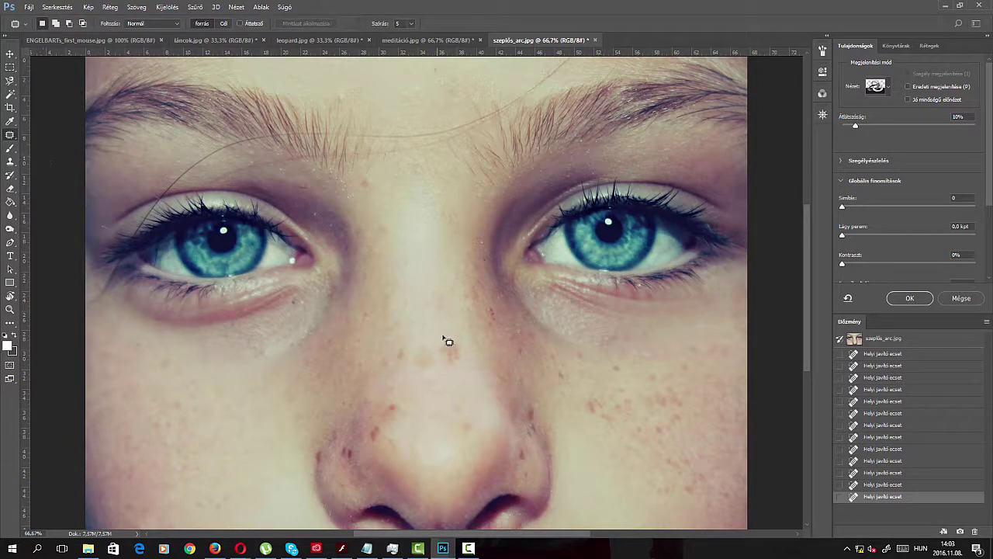
{"action": "left_click_drag", "start_coordinate": [449, 339], "coordinate": [455, 310]}
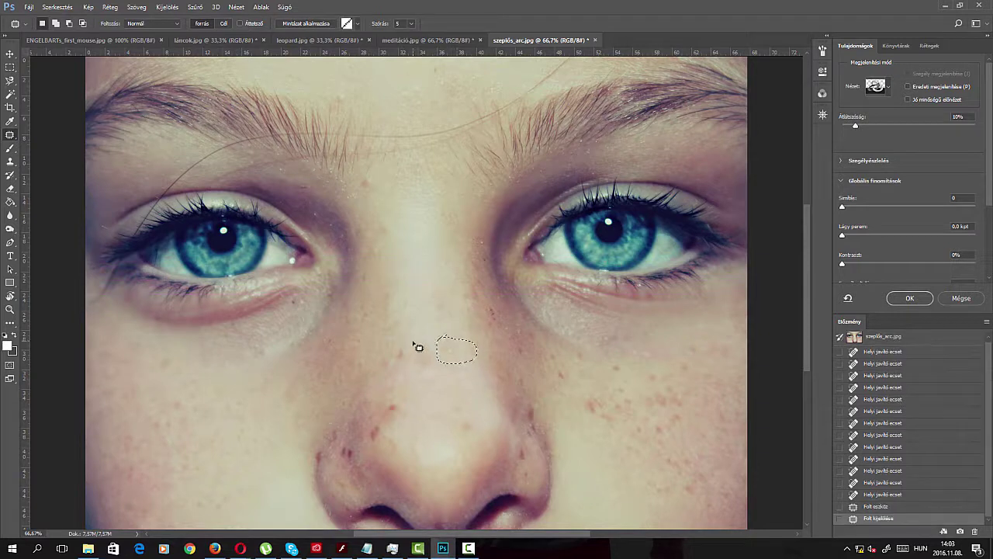
{"action": "left_click_drag", "start_coordinate": [394, 352], "coordinate": [399, 311]}
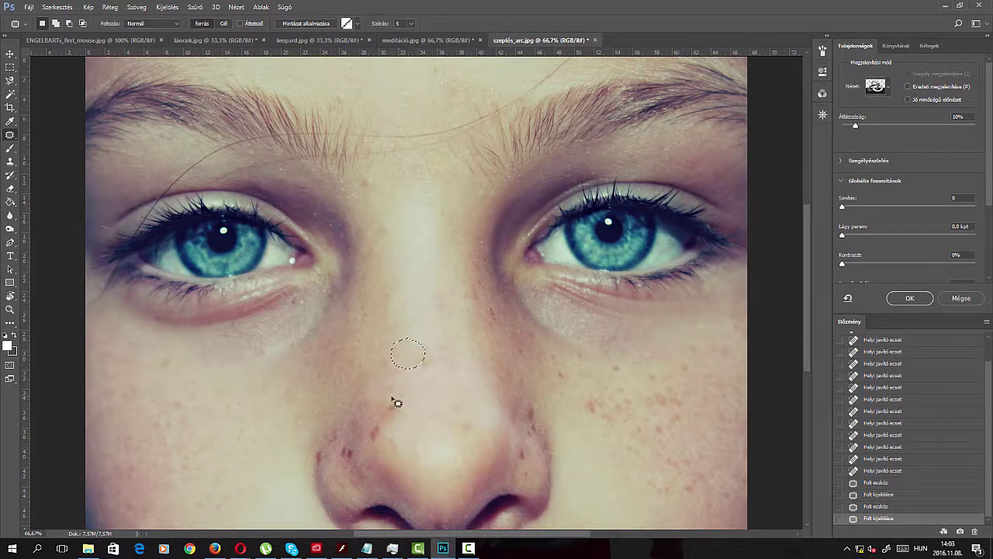
{"action": "mouse_move", "coordinate": [395, 401]}
{"action": "left_mouse_down"}
{"action": "mouse_move", "coordinate": [399, 418]}
{"action": "mouse_move", "coordinate": [427, 388]}
{"action": "left_mouse_up"}
{"action": "mouse_move", "coordinate": [388, 426]}
{"action": "left_mouse_down"}
{"action": "mouse_move", "coordinate": [378, 434]}
{"action": "mouse_move", "coordinate": [419, 433]}
{"action": "left_mouse_up"}
{"action": "key", "text": "ctrl+d"}
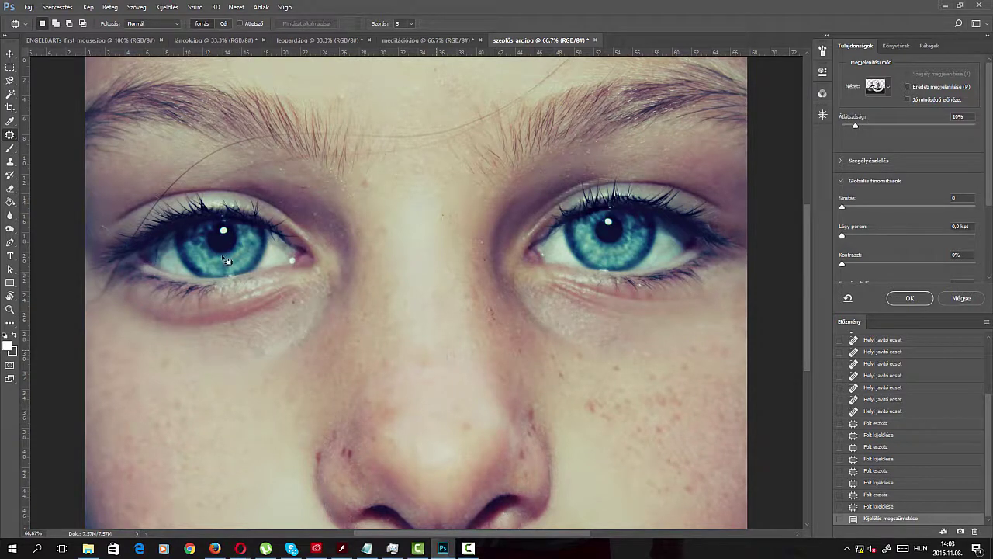
{"action": "left_click", "coordinate": [11, 68]}
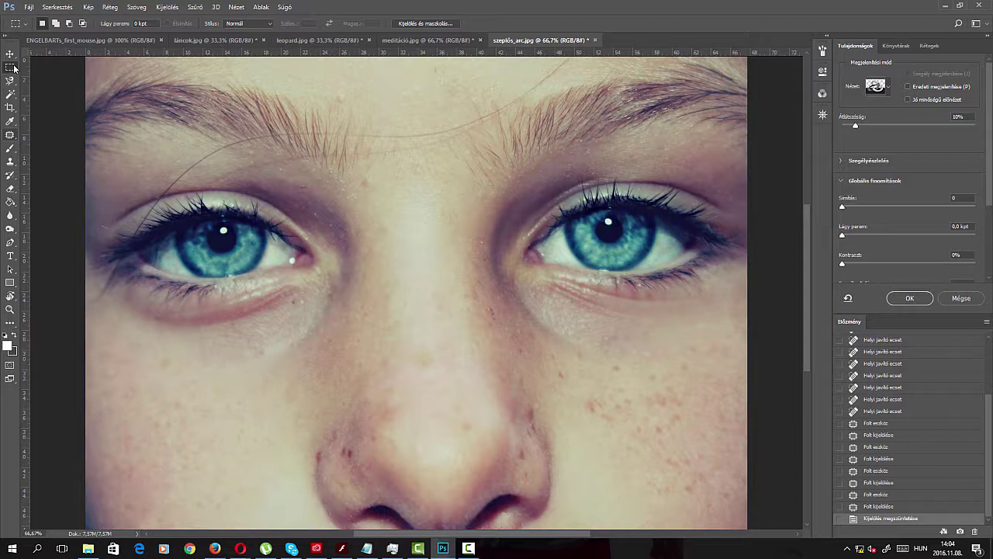
- In Select and Mask on meditáció.jpg, brush the woman's arms, torso and legs into the selection
{"action": "left_click", "coordinate": [425, 40]}
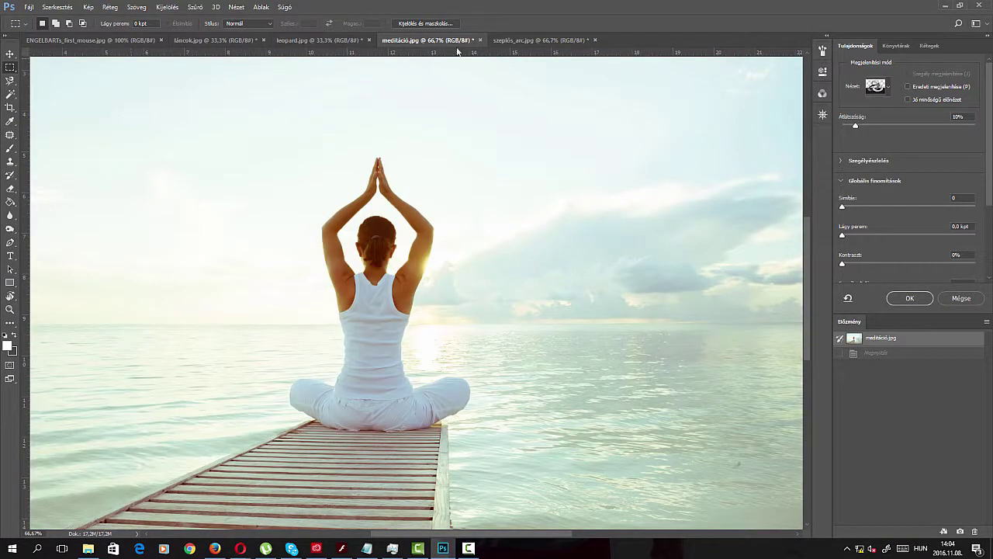
{"action": "left_click", "coordinate": [428, 24]}
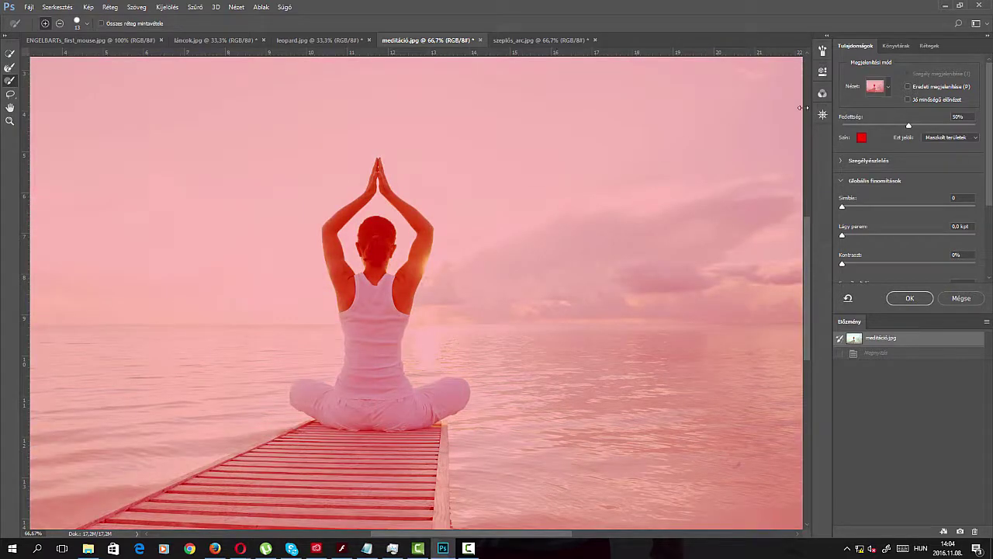
{"action": "left_click", "coordinate": [12, 53]}
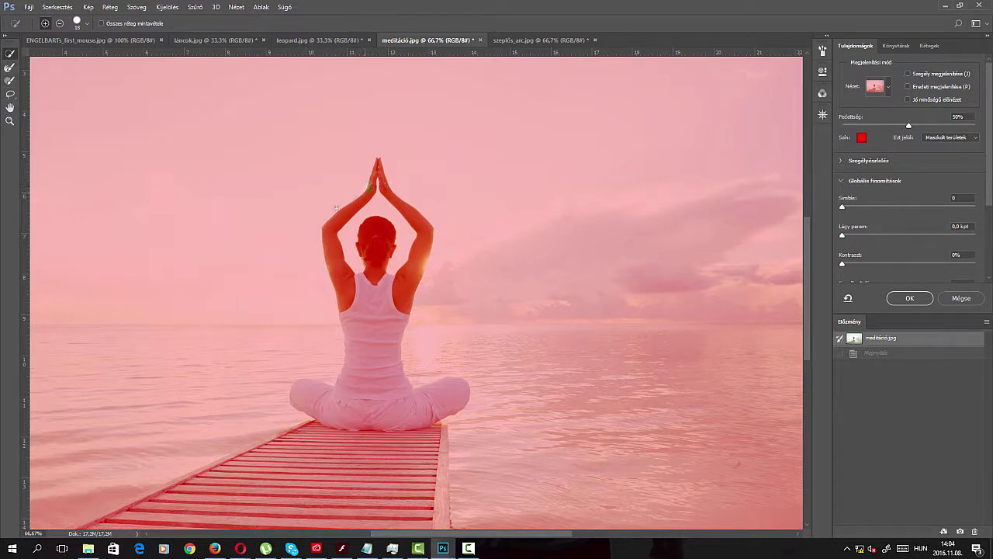
{"action": "left_click_drag", "start_coordinate": [336, 206], "coordinate": [353, 207]}
{"action": "left_click_drag", "start_coordinate": [377, 284], "coordinate": [408, 296]}
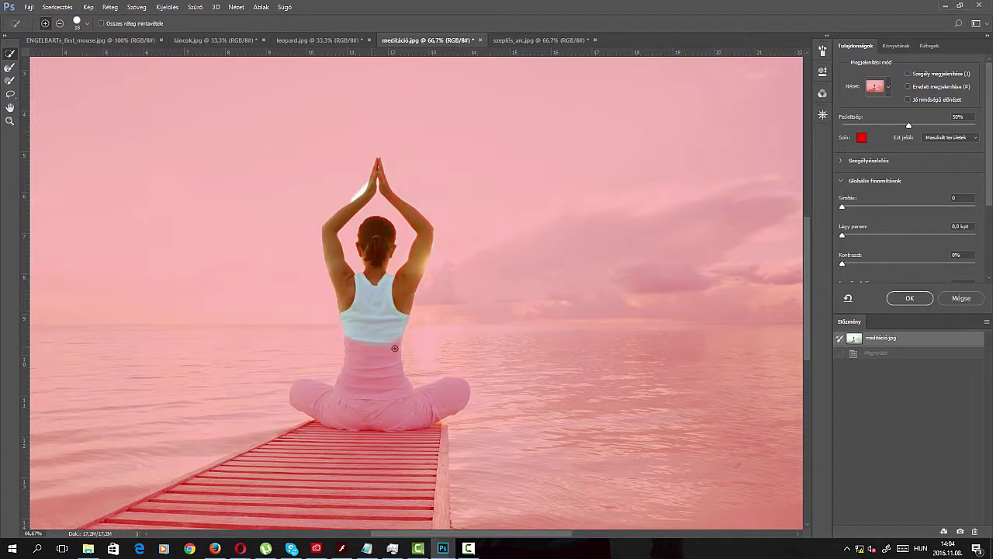
{"action": "mouse_move", "coordinate": [381, 357]}
{"action": "left_mouse_down"}
{"action": "mouse_move", "coordinate": [385, 395]}
{"action": "mouse_move", "coordinate": [422, 405]}
{"action": "left_mouse_up"}
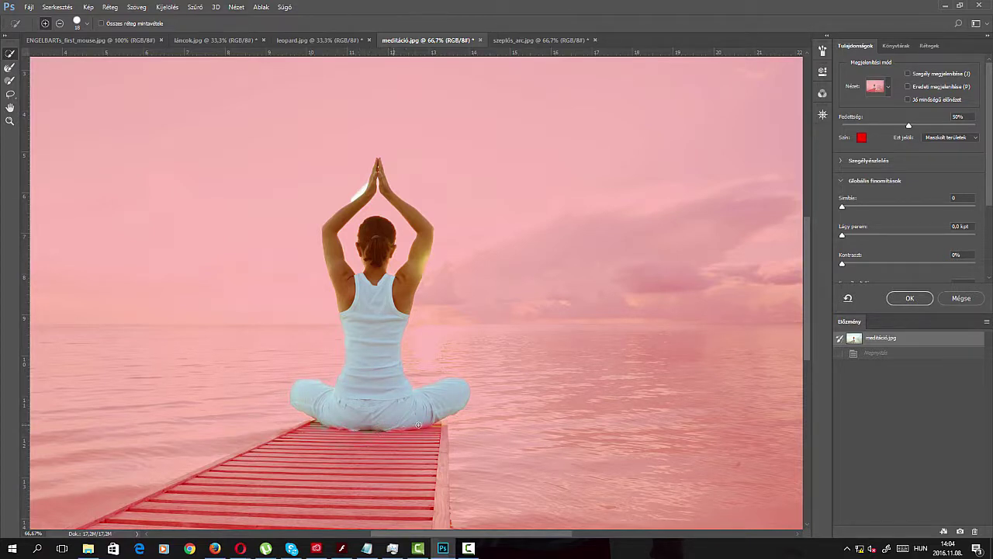
{"action": "left_click_drag", "start_coordinate": [398, 431], "coordinate": [343, 431]}
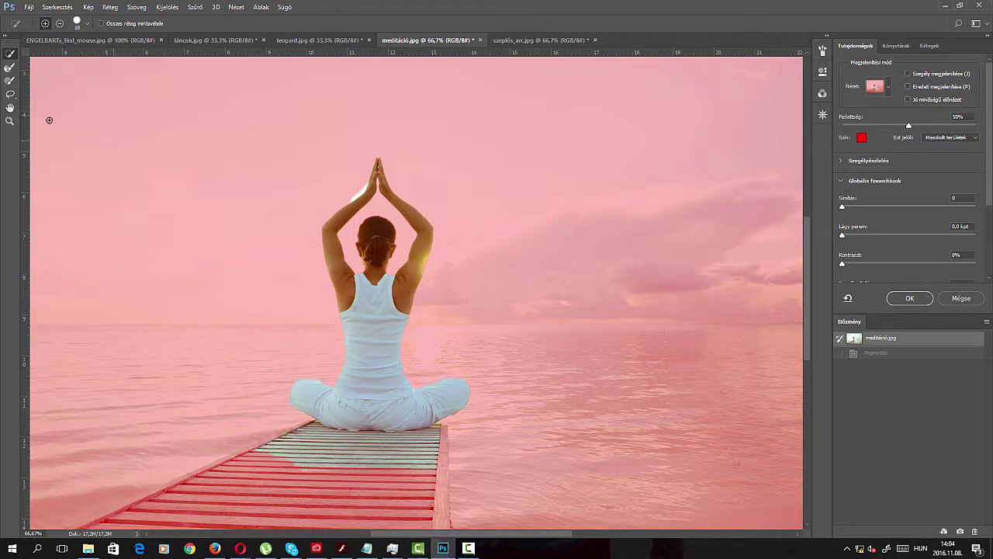
- Subtract the wooden deck from the selection with the Alt-held Lasso
{"action": "left_click", "coordinate": [10, 94]}
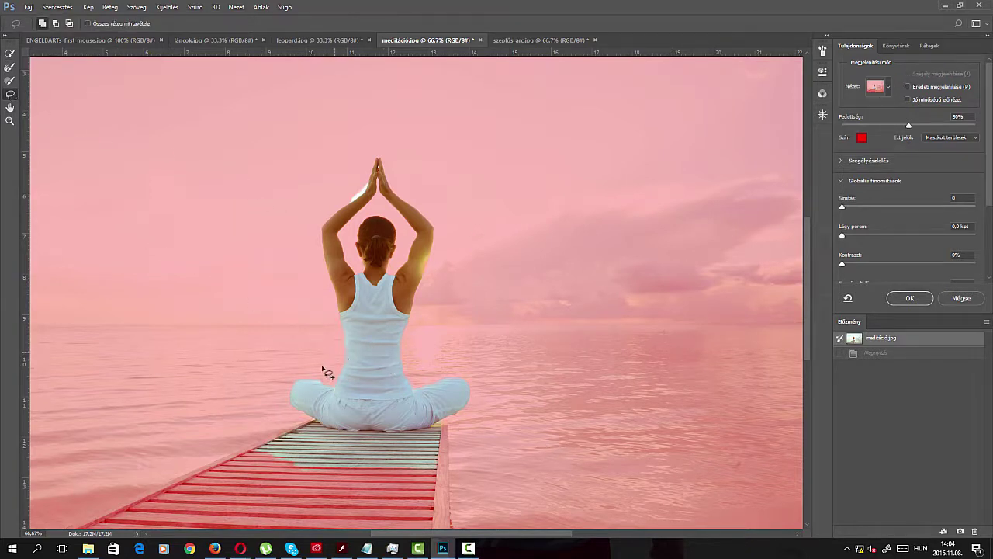
{"action": "key", "text": "alt"}
{"action": "mouse_move", "coordinate": [308, 419]}
{"action": "left_mouse_down"}
{"action": "mouse_move", "coordinate": [353, 436]}
{"action": "mouse_move", "coordinate": [423, 435]}
{"action": "mouse_move", "coordinate": [403, 486]}
{"action": "mouse_move", "coordinate": [311, 424]}
{"action": "left_mouse_up"}
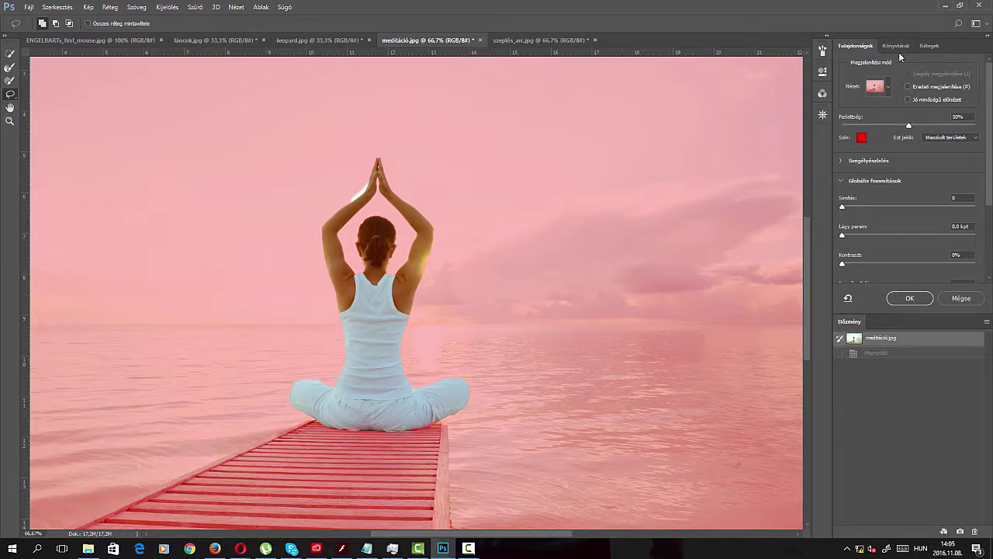
- Preview the cutout in Onion Skin view at 100% transparency, then exit Select and Mask
{"action": "left_click", "coordinate": [877, 86]}
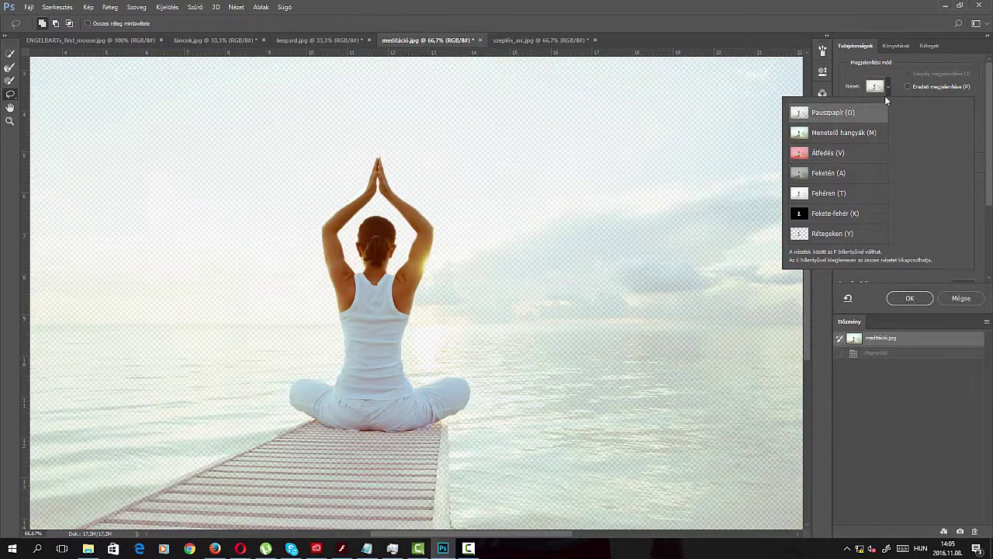
{"action": "left_click", "coordinate": [882, 90]}
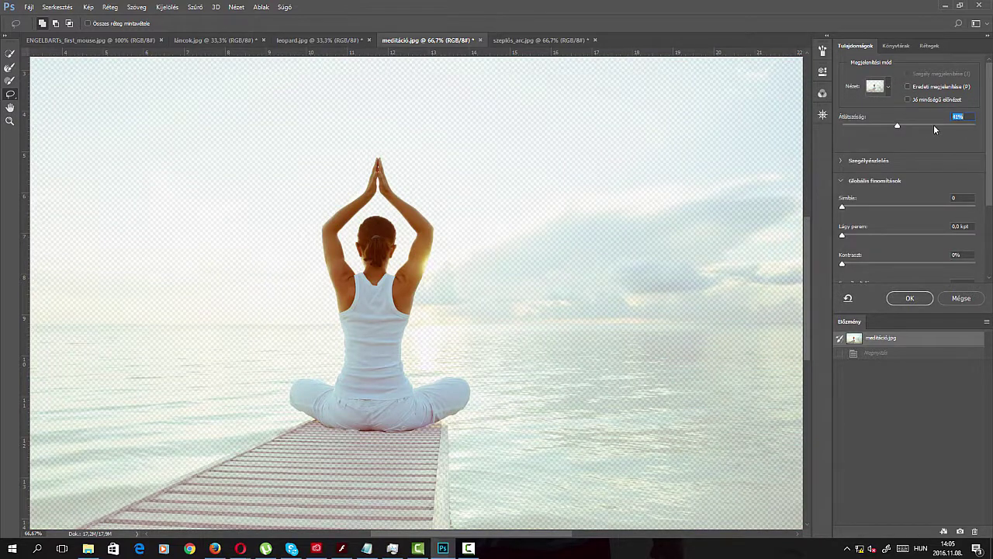
{"action": "type", "text": "100"}
{"action": "key", "text": "Return"}
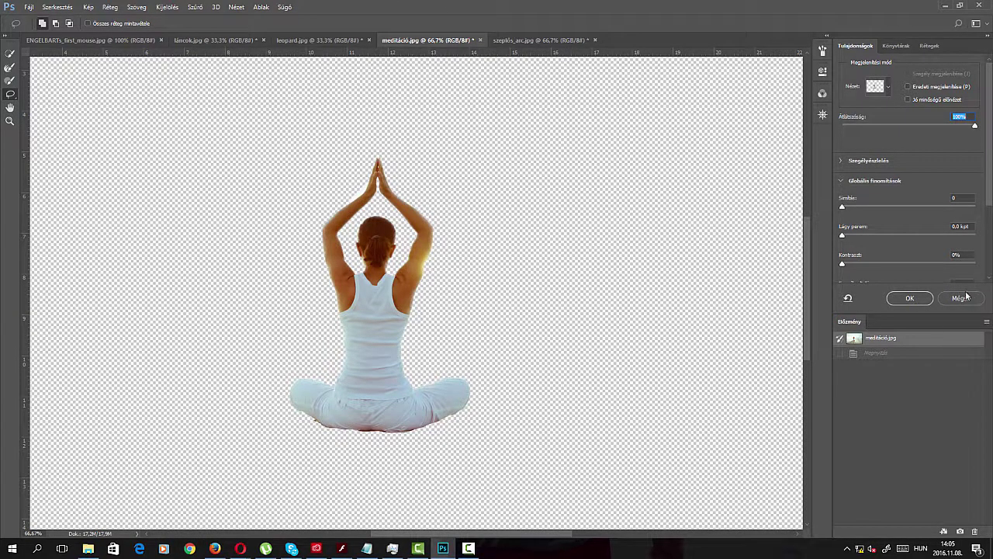
{"action": "left_click", "coordinate": [919, 297]}
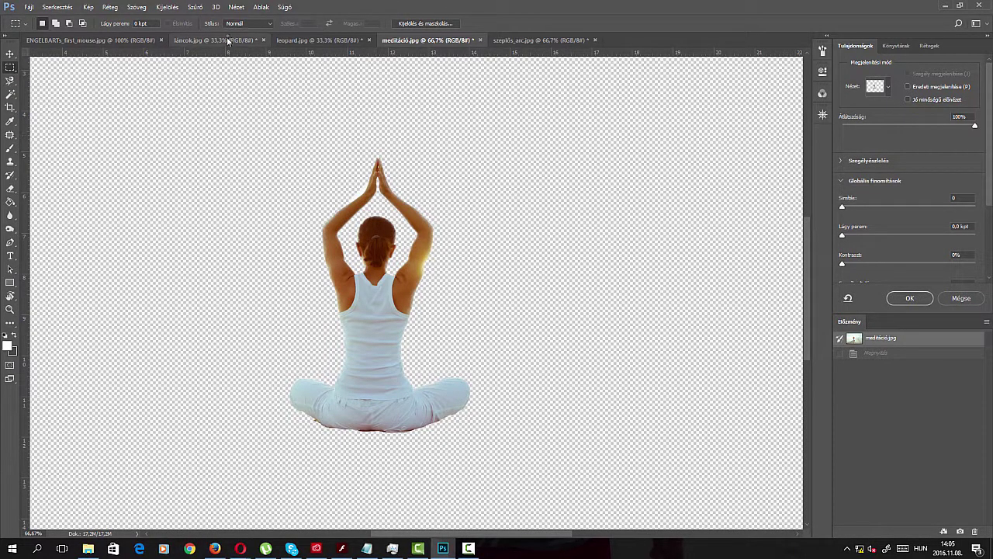
- On láncok.jpg, trace the chain's upper edge with the Magnetic Lasso and close the selection
{"action": "left_click", "coordinate": [227, 37]}
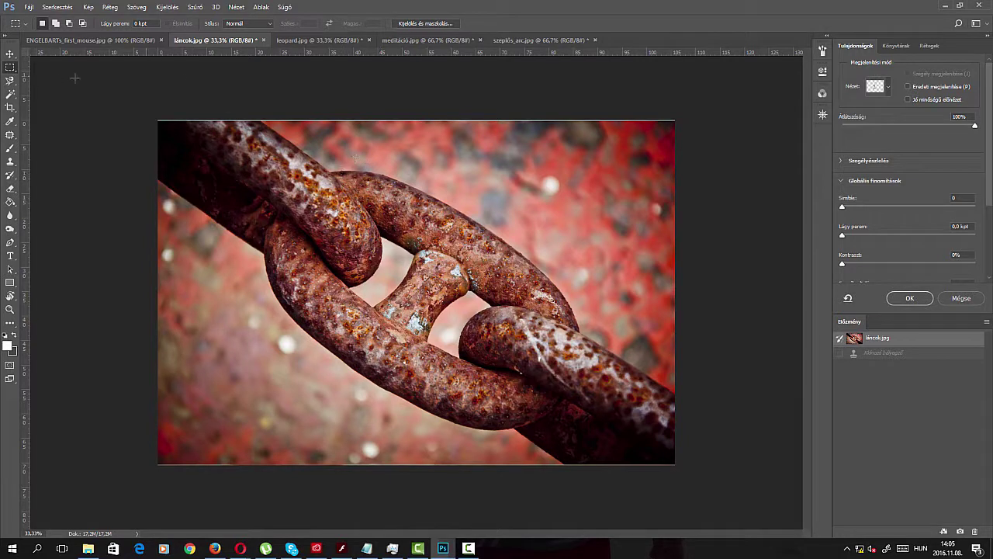
{"action": "left_click", "coordinate": [10, 80]}
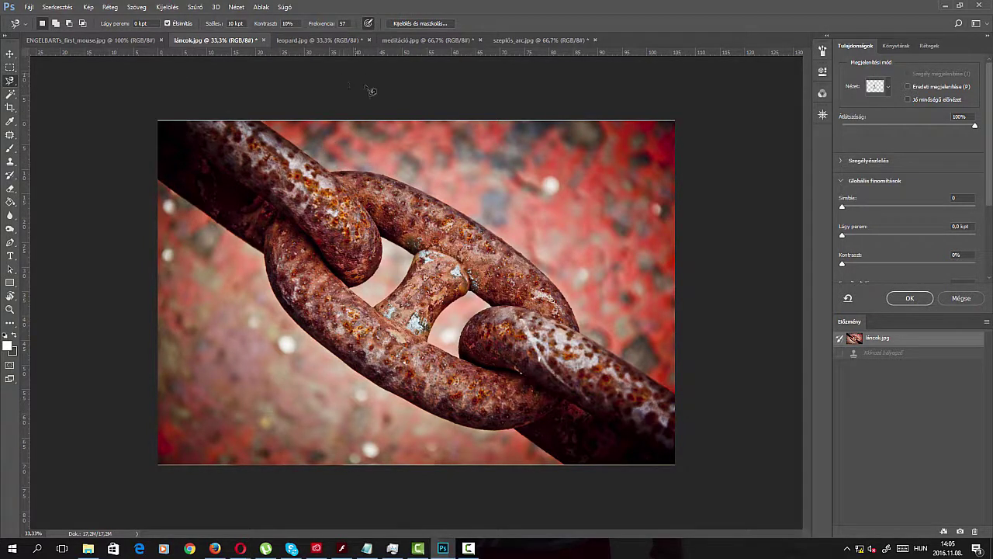
{"action": "left_click", "coordinate": [262, 121]}
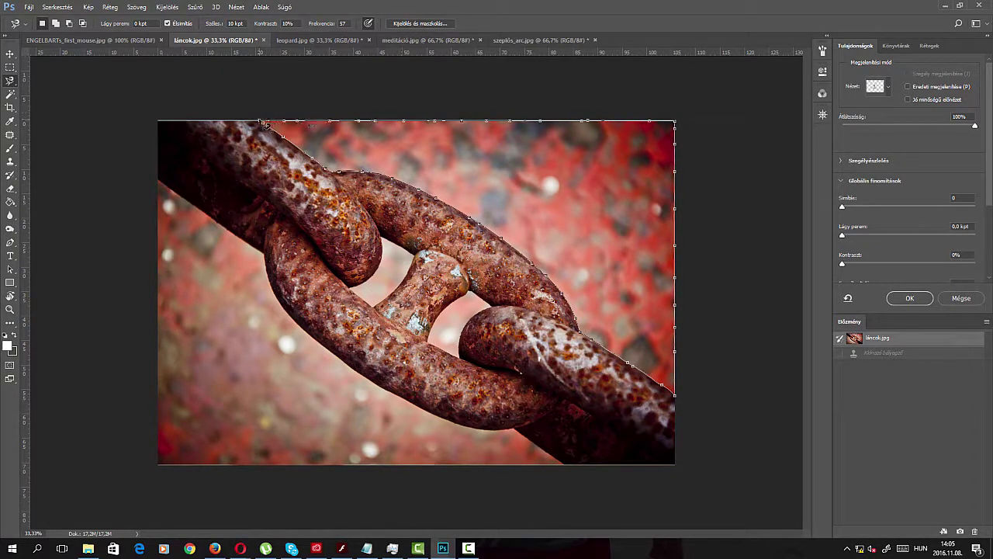
{"action": "left_click", "coordinate": [259, 114]}
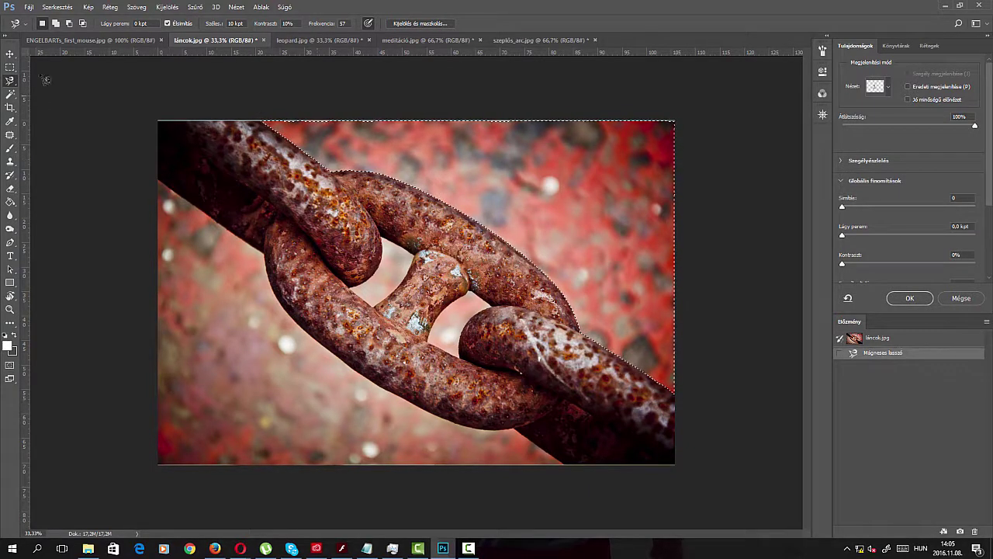
- Deselect, then make trial Burn strokes on the top-left corner and the background
{"action": "left_click", "coordinate": [10, 67]}
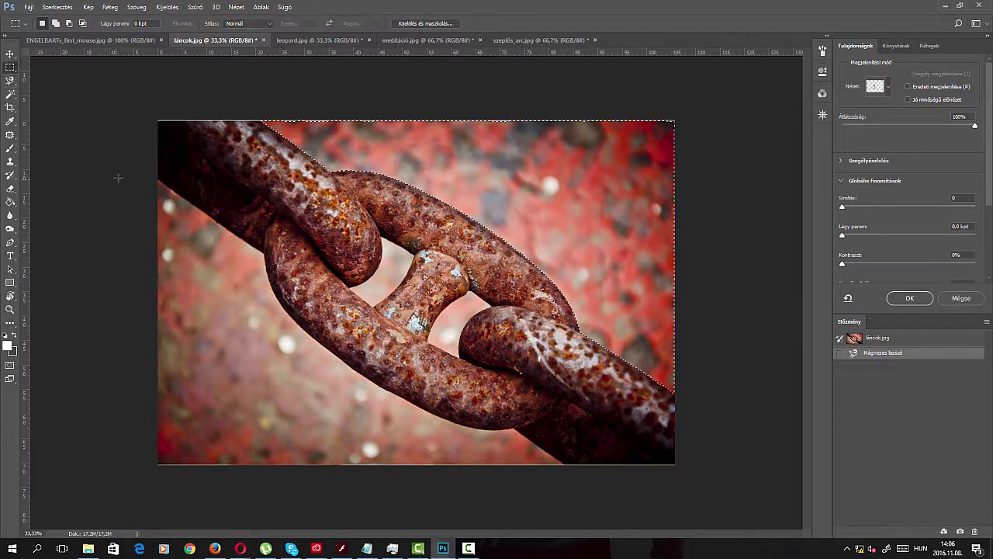
{"action": "key", "text": "ctrl+d"}
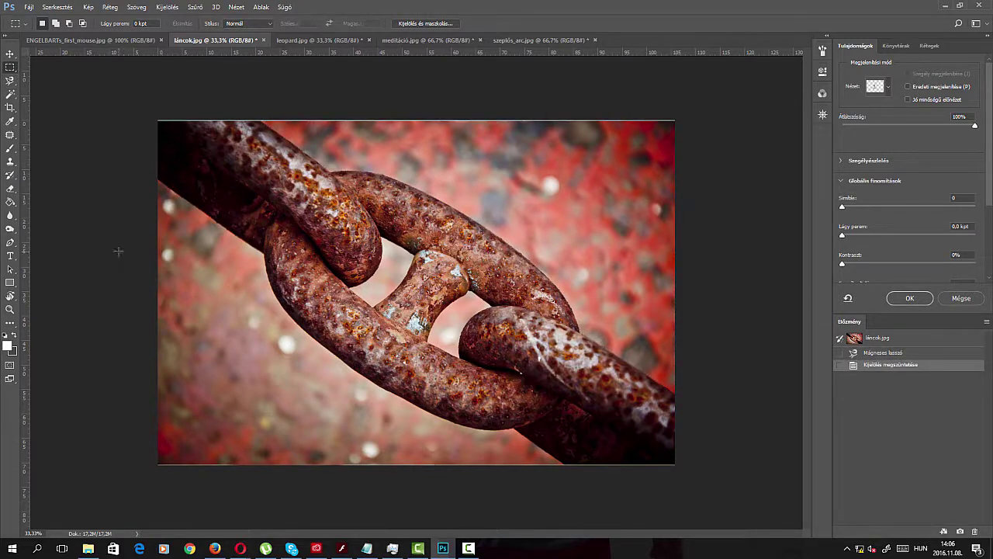
{"action": "left_click", "coordinate": [10, 229]}
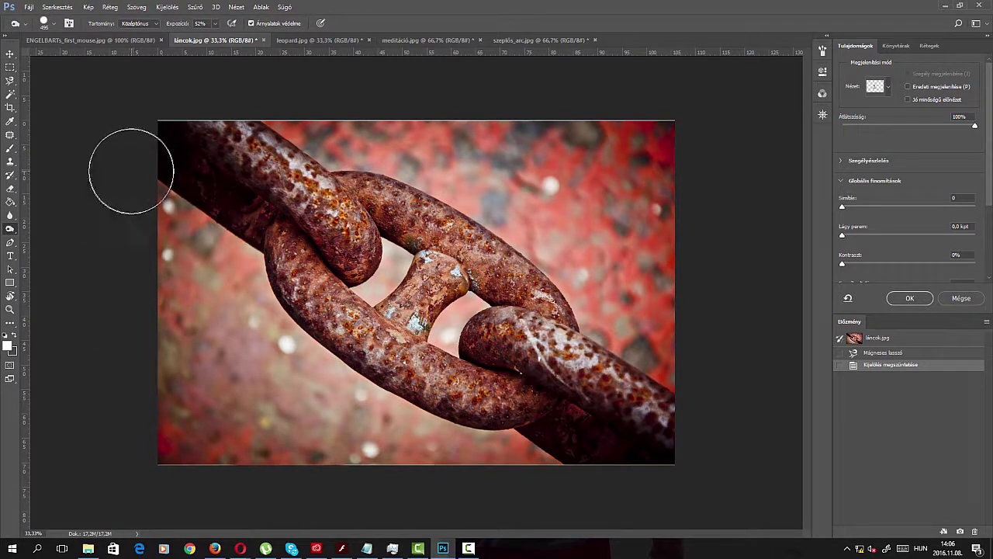
{"action": "left_click_drag", "start_coordinate": [130, 170], "coordinate": [167, 198]}
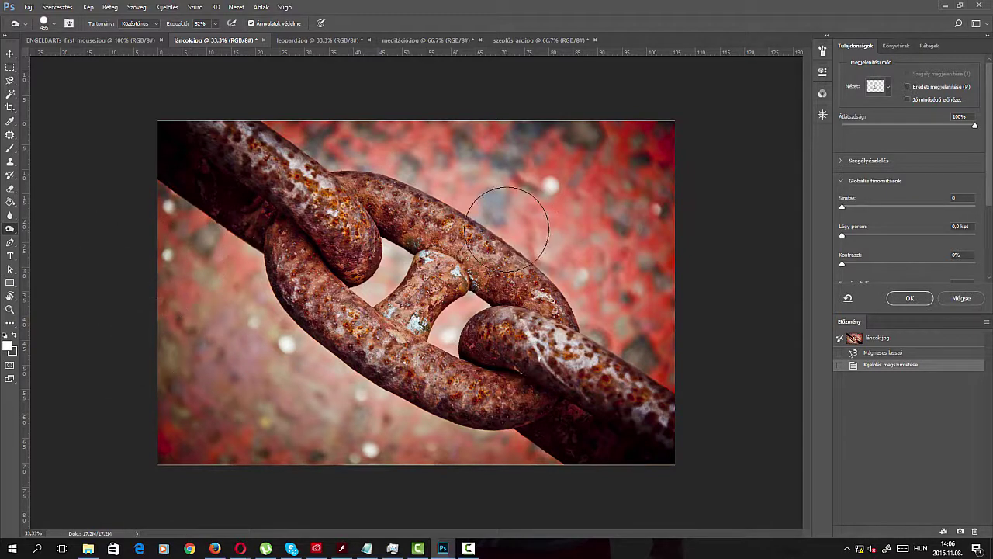
{"action": "left_click", "coordinate": [256, 371]}
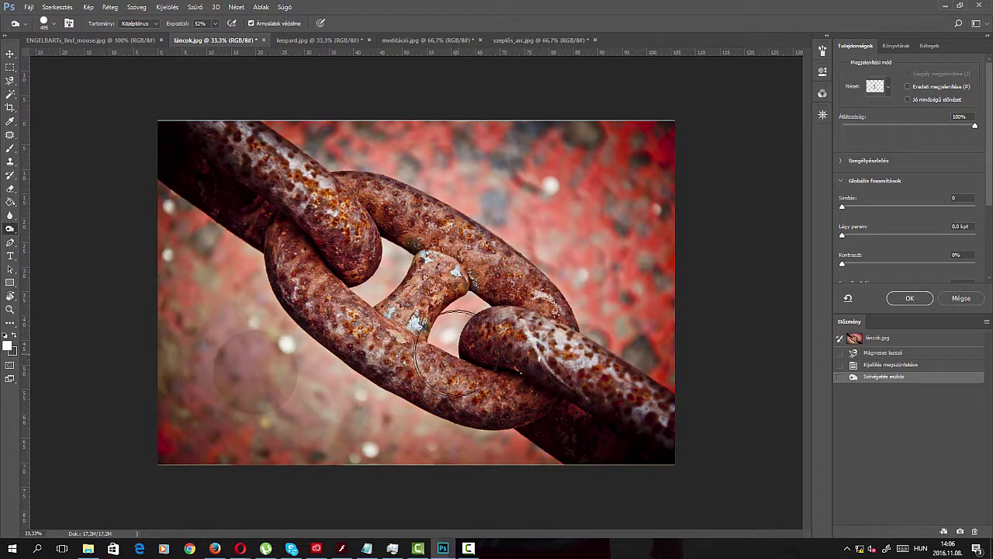
- Undo the background burn in History and darken the middle chain link
{"action": "left_click", "coordinate": [867, 366]}
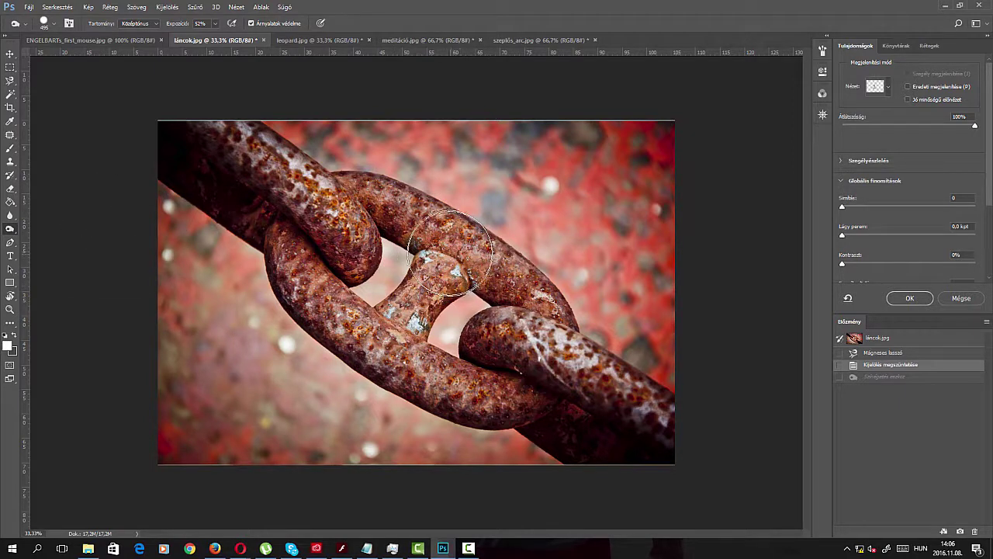
{"action": "mouse_move", "coordinate": [446, 263]}
{"action": "left_mouse_down"}
{"action": "mouse_move", "coordinate": [457, 258]}
{"action": "mouse_move", "coordinate": [497, 293]}
{"action": "left_mouse_up"}
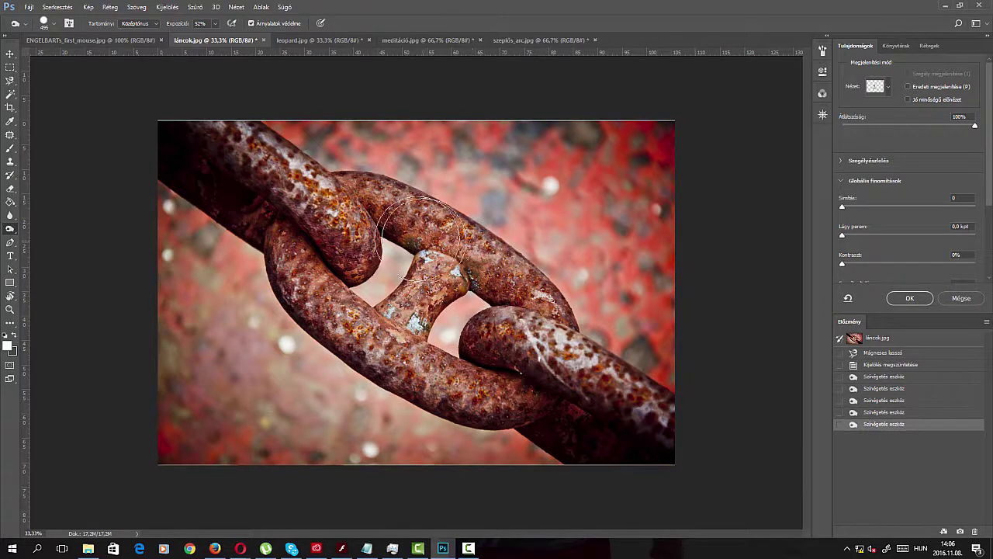
{"action": "mouse_move", "coordinate": [398, 223]}
{"action": "left_mouse_down"}
{"action": "mouse_move", "coordinate": [431, 245]}
{"action": "mouse_move", "coordinate": [449, 281]}
{"action": "mouse_move", "coordinate": [388, 304]}
{"action": "left_mouse_up"}
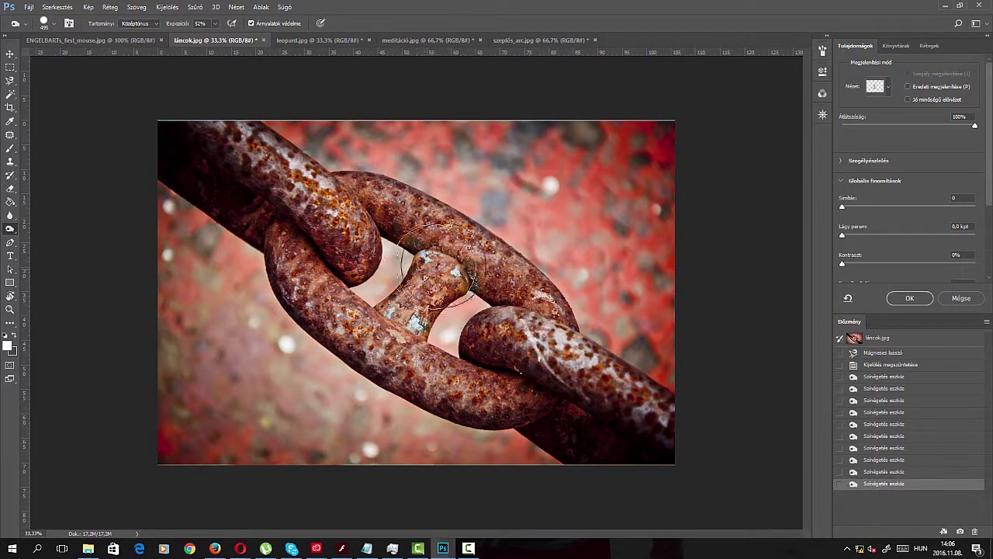
{"action": "left_click_drag", "start_coordinate": [435, 264], "coordinate": [388, 318]}
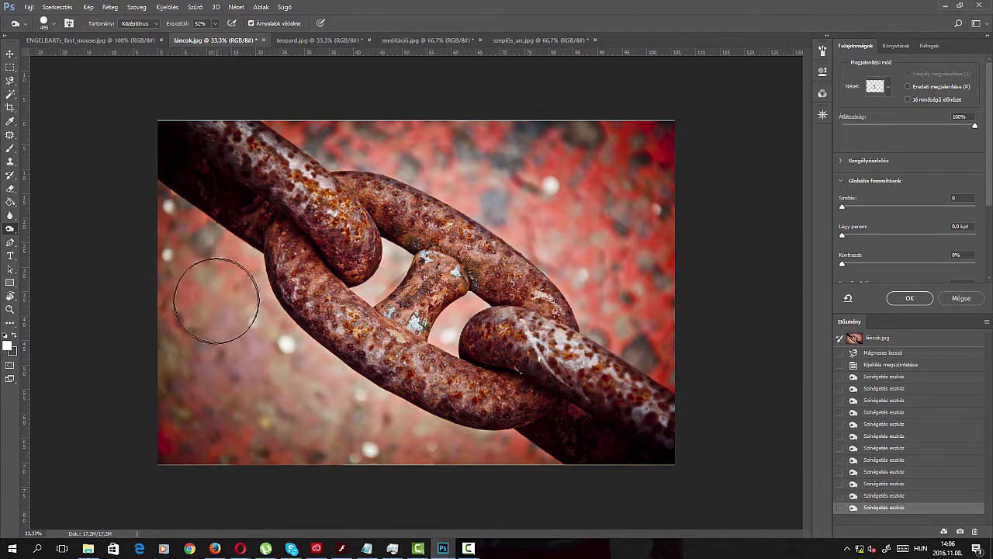
- Burn dark diagonal streaks into the background left of the chain
{"action": "left_click_drag", "start_coordinate": [266, 233], "coordinate": [225, 229]}
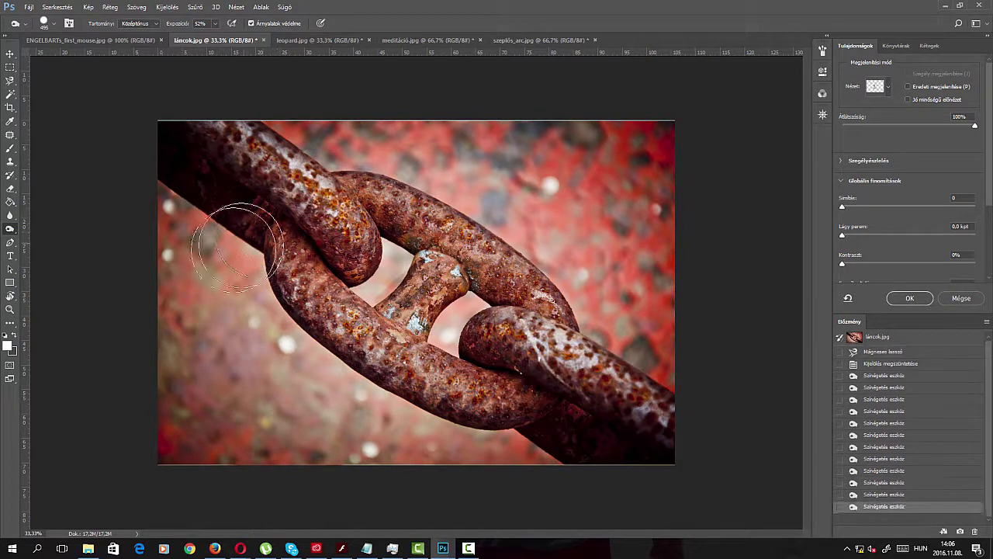
{"action": "left_click_drag", "start_coordinate": [189, 288], "coordinate": [222, 271]}
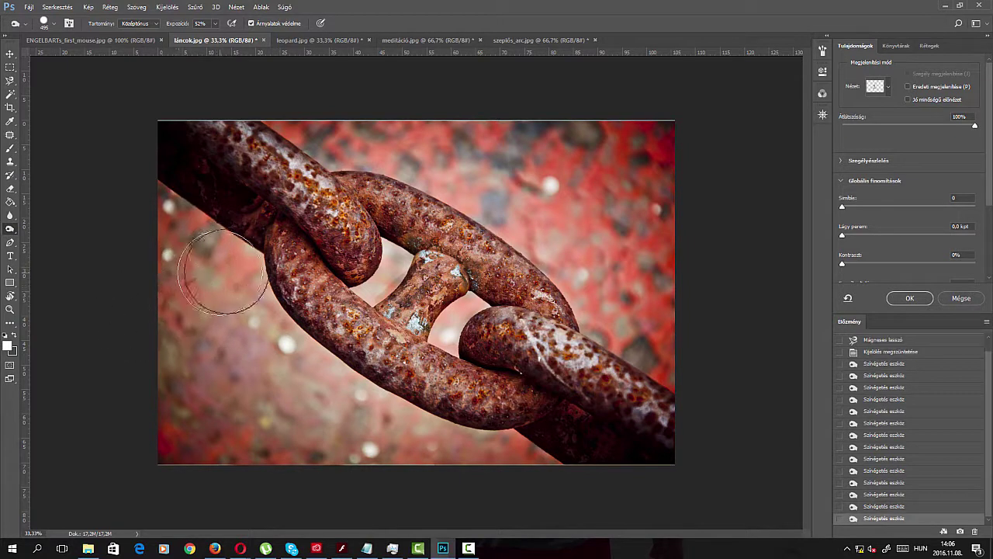
{"action": "left_click_drag", "start_coordinate": [182, 306], "coordinate": [229, 289]}
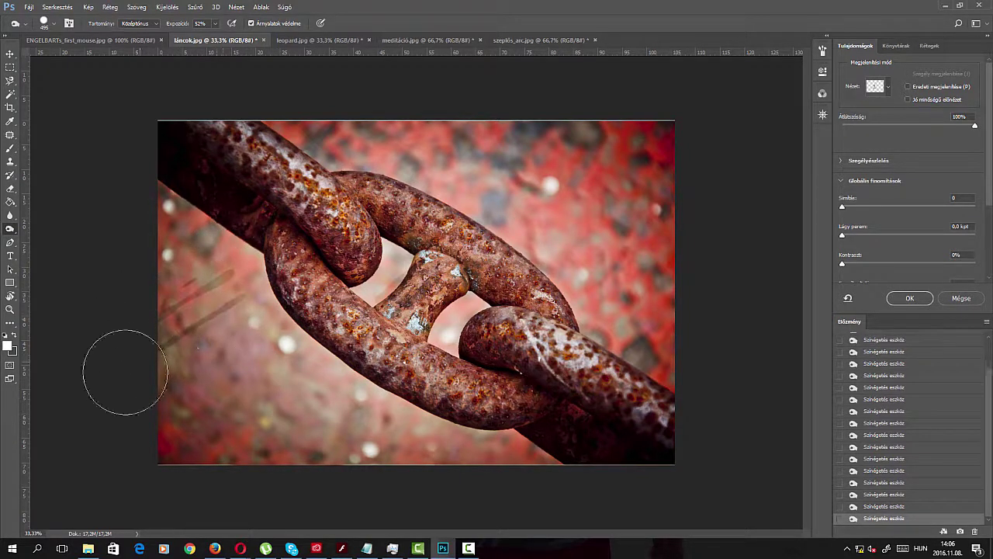
{"action": "left_click_drag", "start_coordinate": [122, 366], "coordinate": [255, 300]}
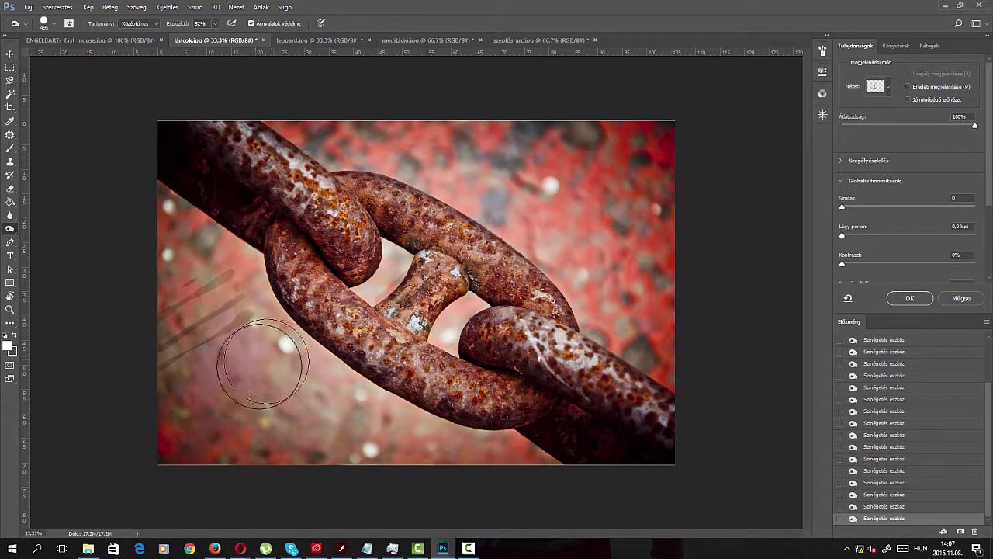
{"action": "left_click_drag", "start_coordinate": [259, 366], "coordinate": [228, 372]}
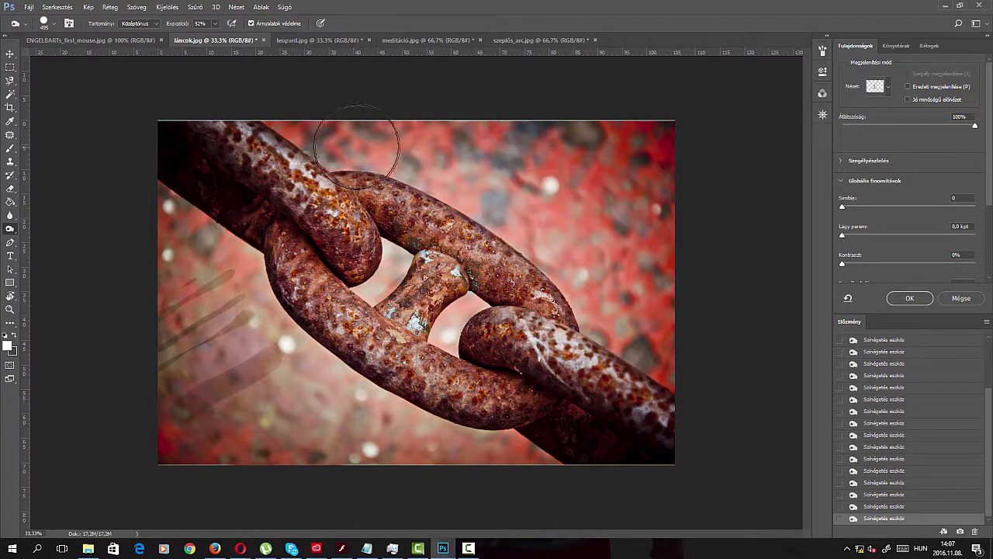
- Darken the chain's upper edge, then lighten the lower-left background streaks
{"action": "right_click", "coordinate": [341, 145]}
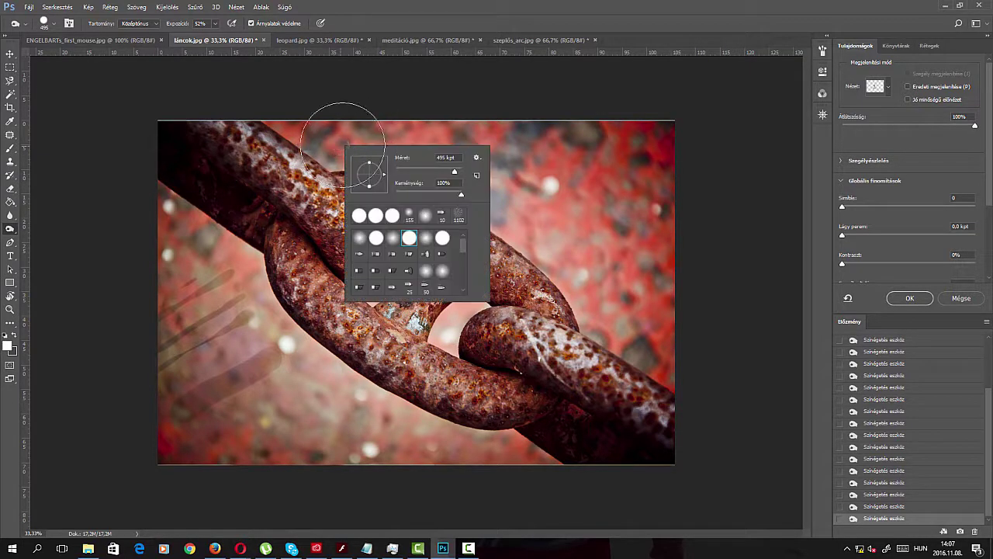
{"action": "key", "text": "Escape"}
{"action": "mouse_move", "coordinate": [335, 146]}
{"action": "left_mouse_down"}
{"action": "mouse_move", "coordinate": [502, 179]}
{"action": "mouse_move", "coordinate": [607, 244]}
{"action": "mouse_move", "coordinate": [538, 195]}
{"action": "mouse_move", "coordinate": [396, 160]}
{"action": "left_mouse_up"}
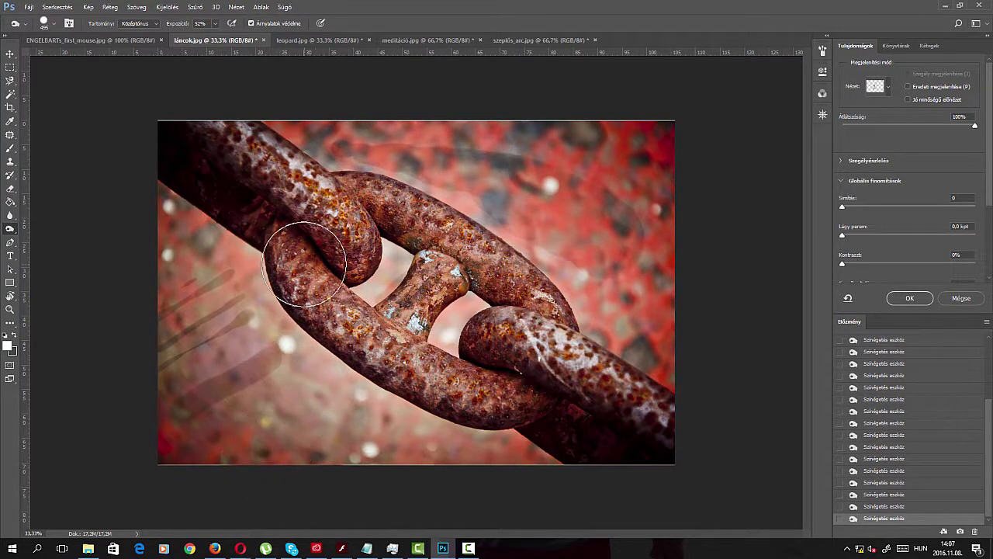
{"action": "left_click_drag", "start_coordinate": [267, 383], "coordinate": [271, 397]}
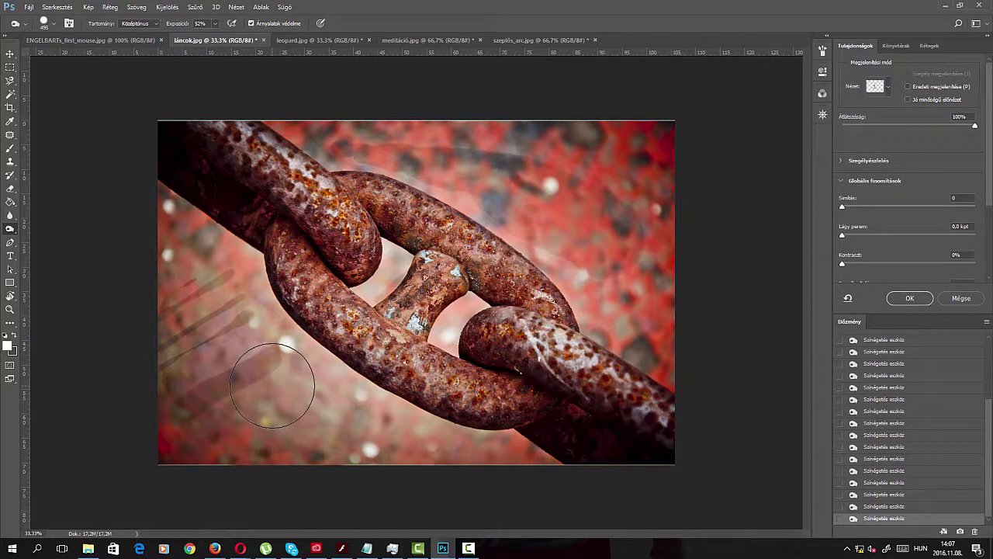
{"action": "mouse_move", "coordinate": [274, 385]}
{"action": "left_mouse_down"}
{"action": "mouse_move", "coordinate": [326, 392]}
{"action": "mouse_move", "coordinate": [293, 399]}
{"action": "mouse_move", "coordinate": [284, 383]}
{"action": "mouse_move", "coordinate": [284, 395]}
{"action": "mouse_move", "coordinate": [303, 375]}
{"action": "left_mouse_up"}
- Revert láncok.jpg to its original History snapshot and switch to leopard.jpg
{"action": "left_click_drag", "start_coordinate": [990, 427], "coordinate": [989, 367]}
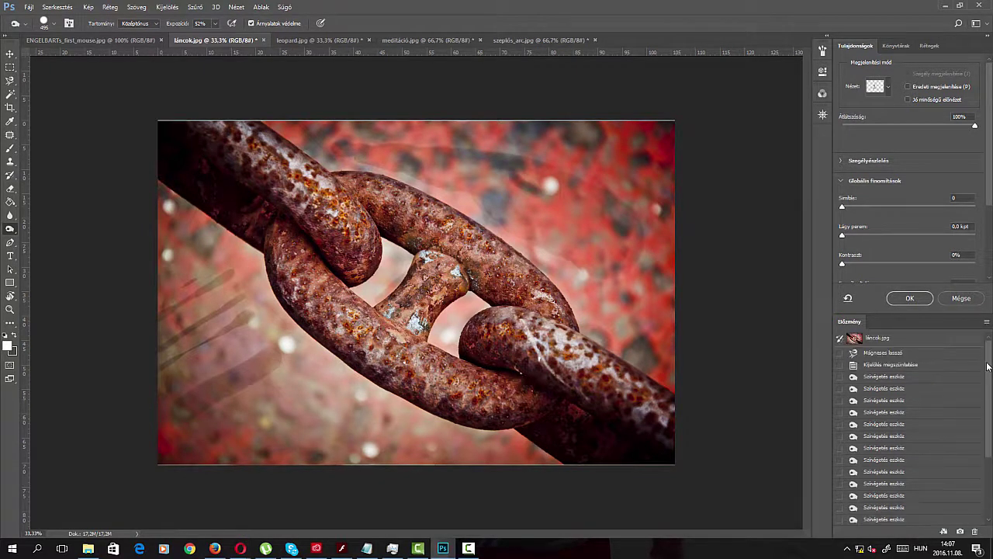
{"action": "left_click", "coordinate": [893, 338]}
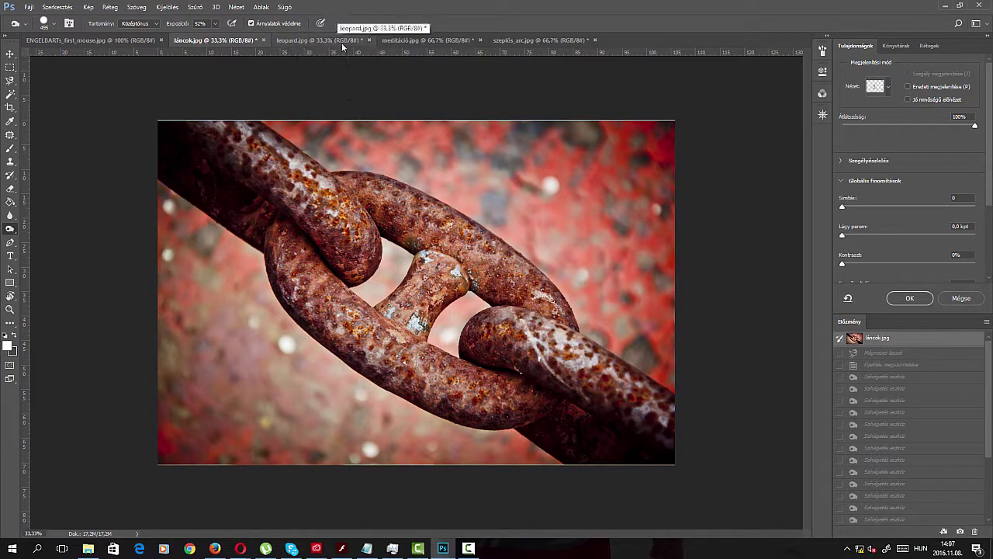
{"action": "left_click", "coordinate": [347, 40]}
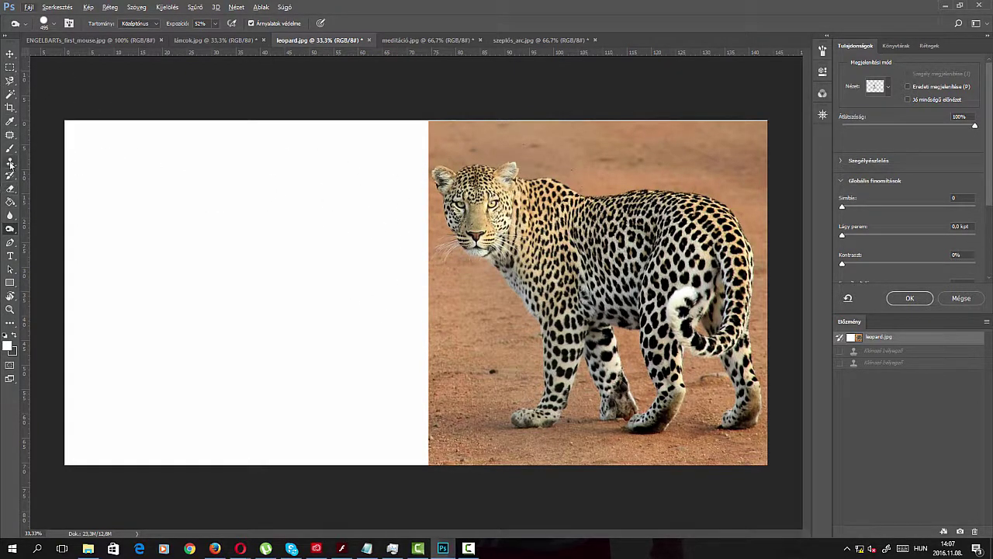
- Set a Clone Stamp source on the leopard's body and paint its copy into the white left area
{"action": "left_click", "coordinate": [10, 163]}
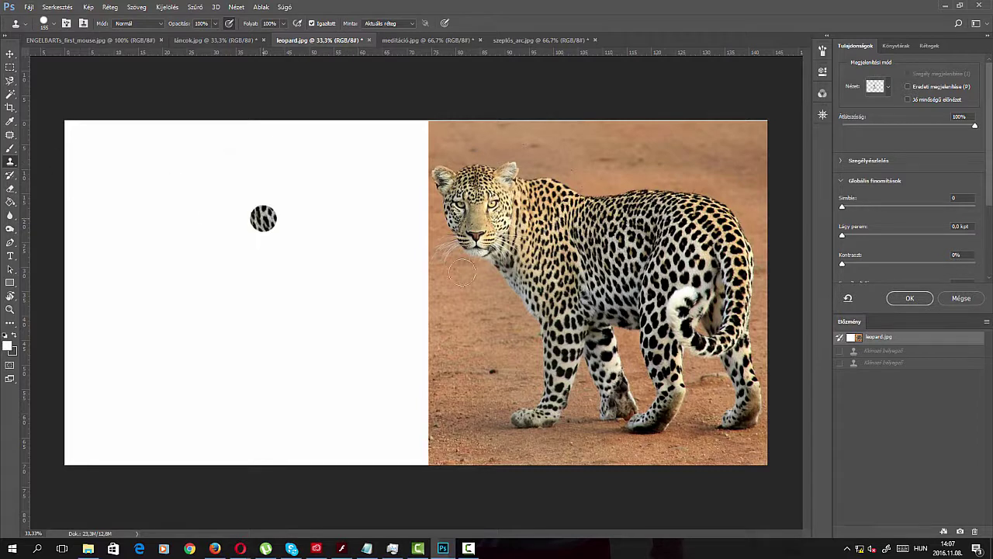
{"action": "key", "text": "alt"}
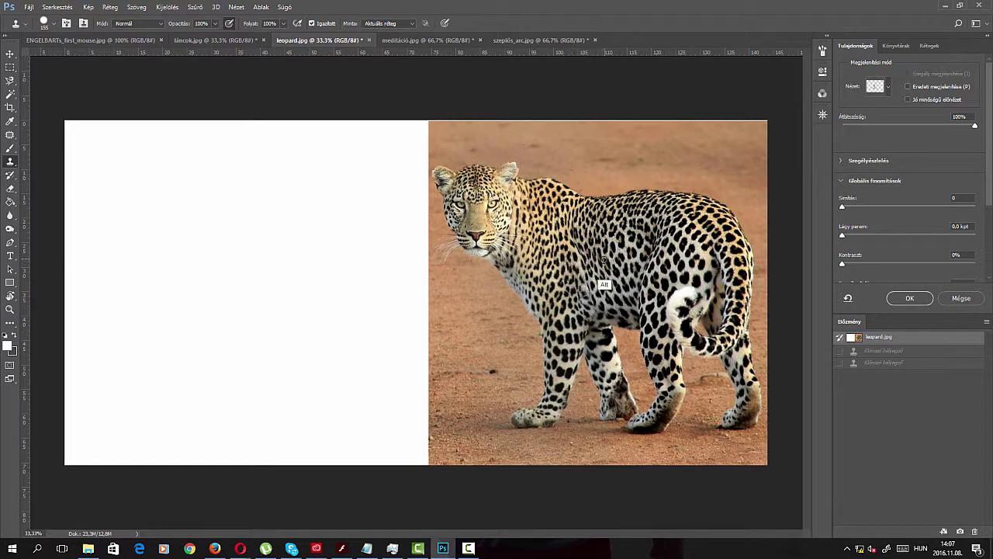
{"action": "left_click", "coordinate": [604, 284], "text": "alt"}
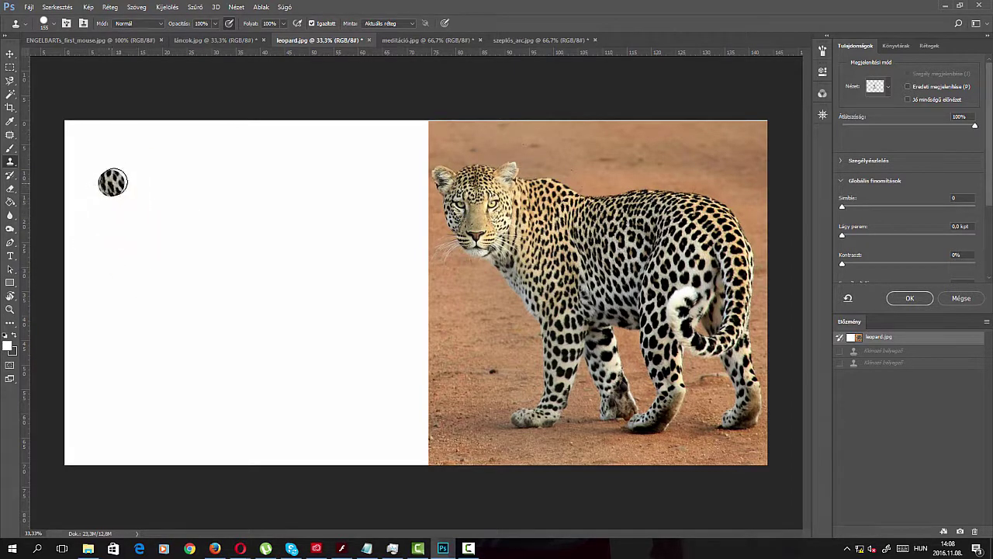
{"action": "left_click_drag", "start_coordinate": [112, 182], "coordinate": [78, 214]}
{"action": "left_click", "coordinate": [103, 201]}
{"action": "mouse_move", "coordinate": [142, 180]}
{"action": "left_mouse_down"}
{"action": "mouse_move", "coordinate": [74, 241]}
{"action": "mouse_move", "coordinate": [199, 231]}
{"action": "mouse_move", "coordinate": [194, 251]}
{"action": "mouse_move", "coordinate": [206, 250]}
{"action": "mouse_move", "coordinate": [170, 284]}
{"action": "mouse_move", "coordinate": [229, 250]}
{"action": "mouse_move", "coordinate": [233, 264]}
{"action": "mouse_move", "coordinate": [199, 288]}
{"action": "mouse_move", "coordinate": [195, 312]}
{"action": "mouse_move", "coordinate": [225, 287]}
{"action": "mouse_move", "coordinate": [204, 328]}
{"action": "mouse_move", "coordinate": [252, 306]}
{"action": "mouse_move", "coordinate": [255, 321]}
{"action": "mouse_move", "coordinate": [228, 359]}
{"action": "mouse_move", "coordinate": [248, 371]}
{"action": "mouse_move", "coordinate": [247, 406]}
{"action": "left_mouse_up"}
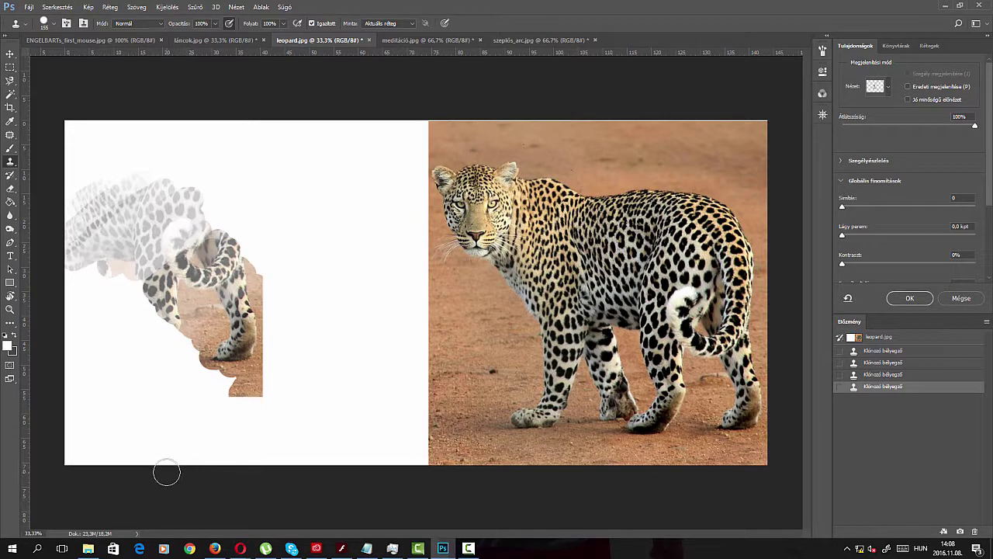
- Launch Wacom Tablet Properties via search ('wac') and select the Grip Pen settings
{"action": "left_click", "coordinate": [48, 546]}
{"action": "type", "text": "w"}
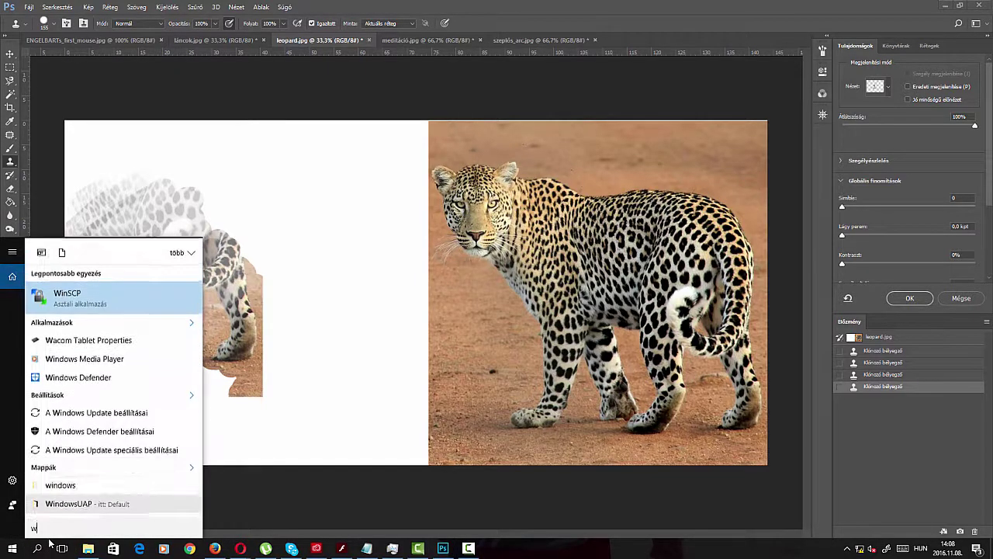
{"action": "type", "text": "ac"}
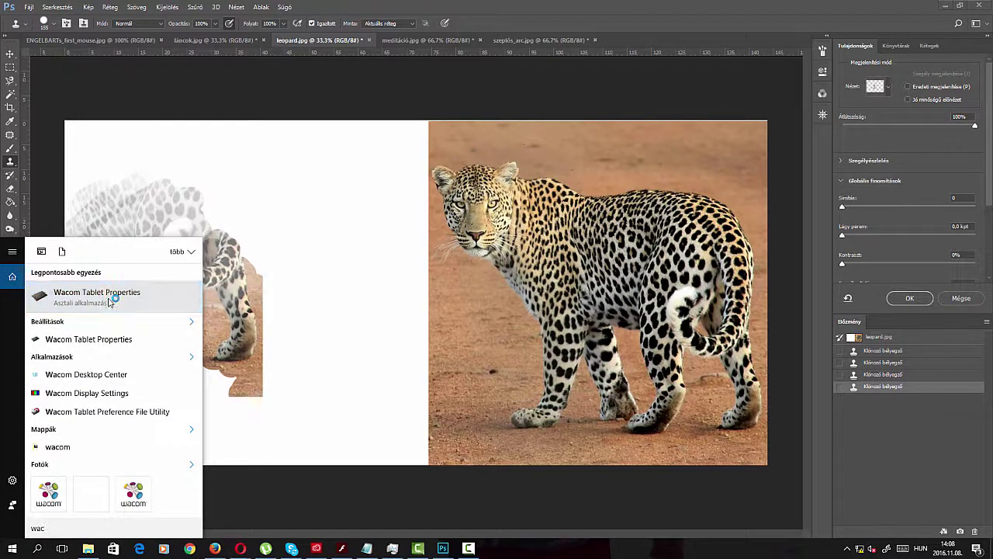
{"action": "left_click", "coordinate": [111, 295]}
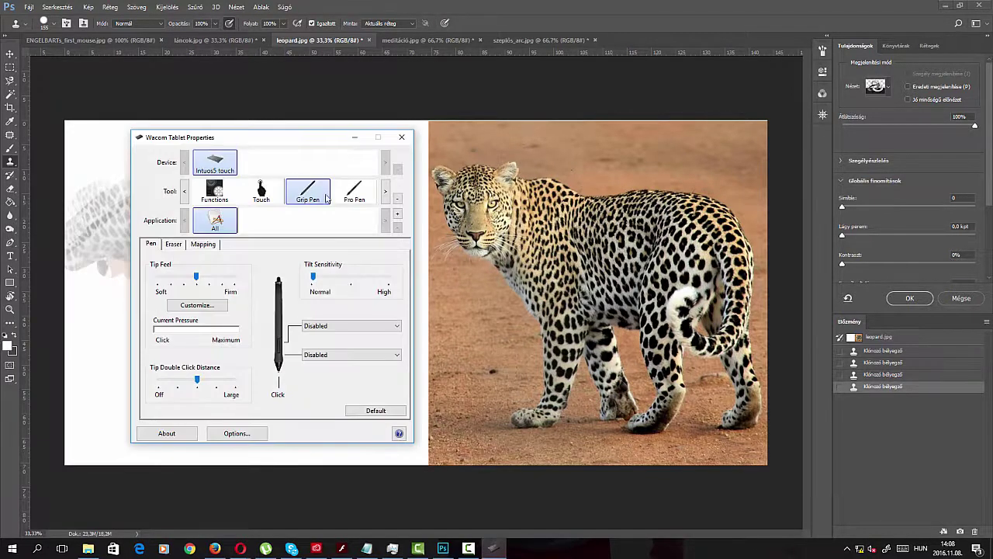
{"action": "left_click", "coordinate": [218, 190]}
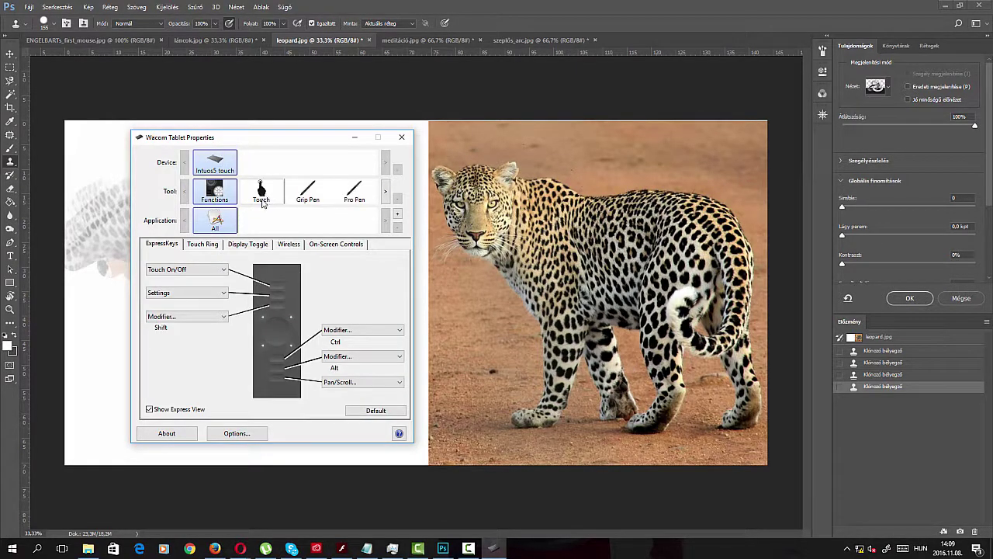
{"action": "left_click", "coordinate": [265, 193]}
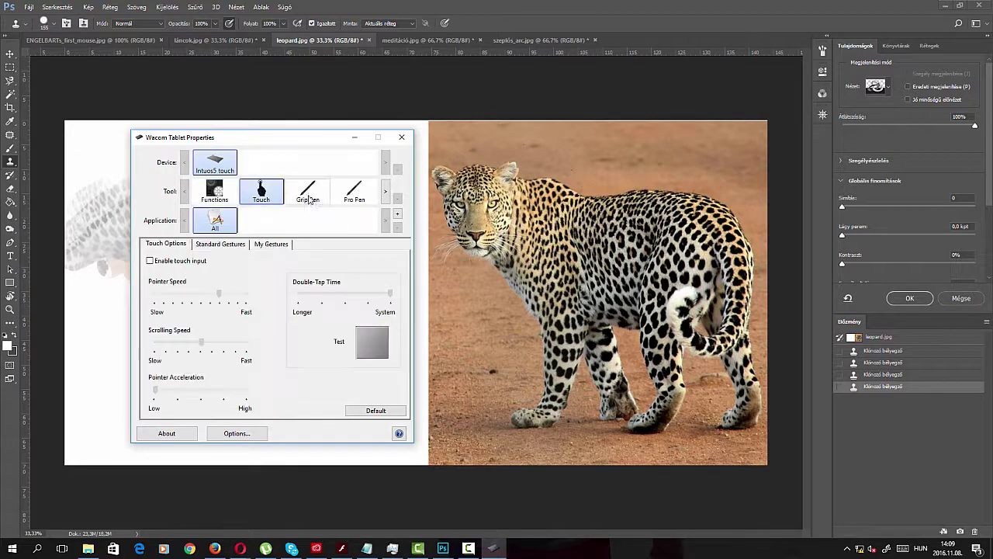
{"action": "left_click", "coordinate": [311, 196]}
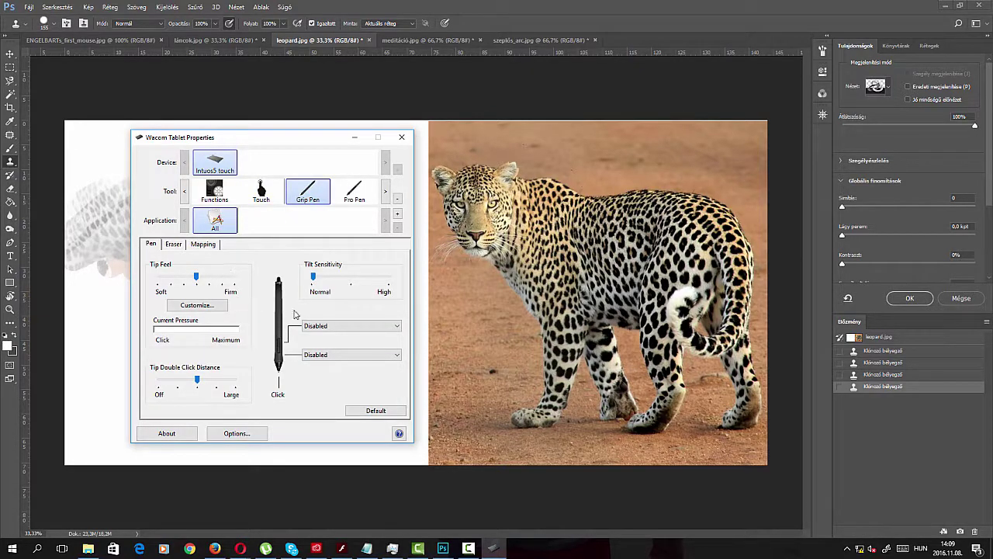
- Set the upper side button to Pan/Scroll and the lower to Alt modifier, then close
{"action": "left_click", "coordinate": [343, 329]}
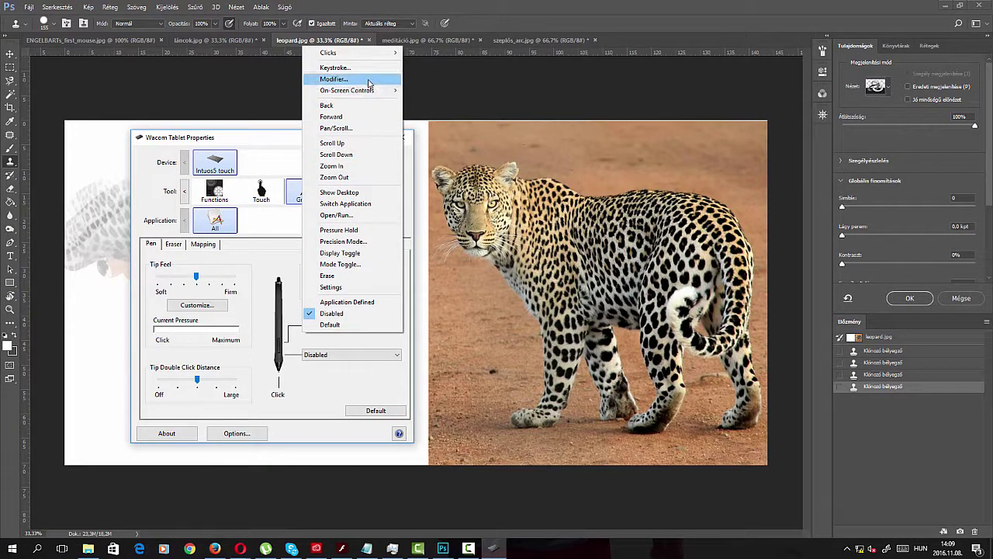
{"action": "left_click", "coordinate": [348, 128]}
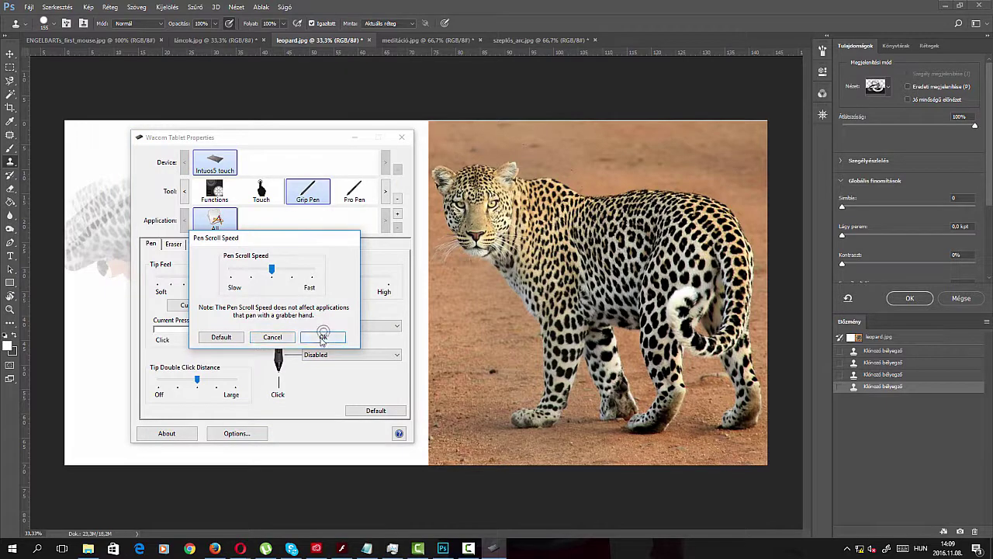
{"action": "left_click", "coordinate": [323, 338]}
{"action": "left_click", "coordinate": [328, 355]}
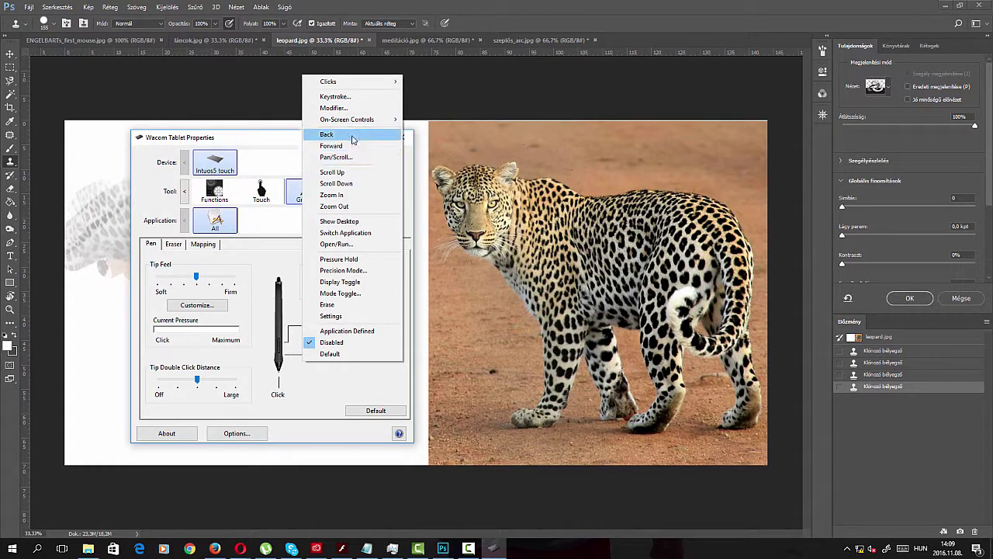
{"action": "left_click", "coordinate": [350, 108]}
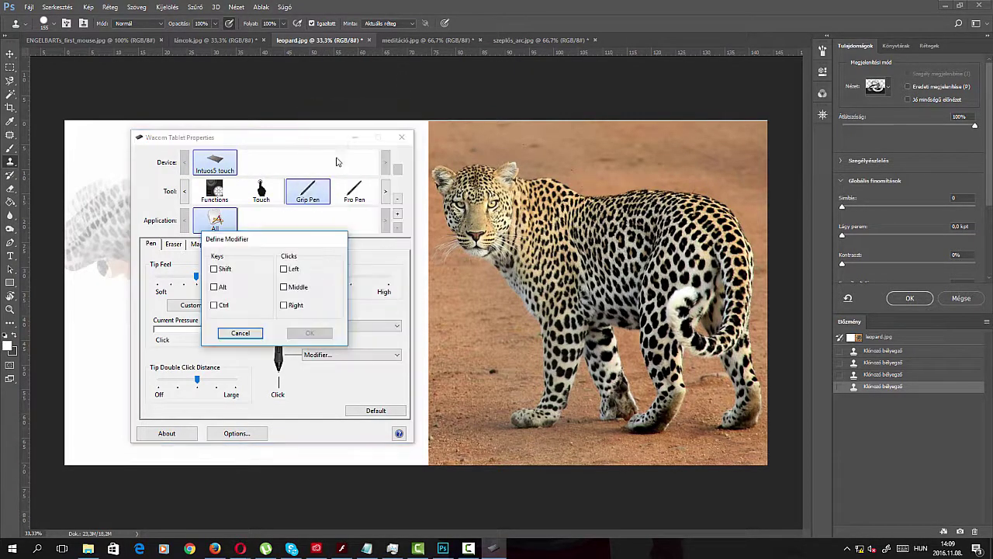
{"action": "left_click", "coordinate": [215, 287]}
{"action": "left_click", "coordinate": [302, 334]}
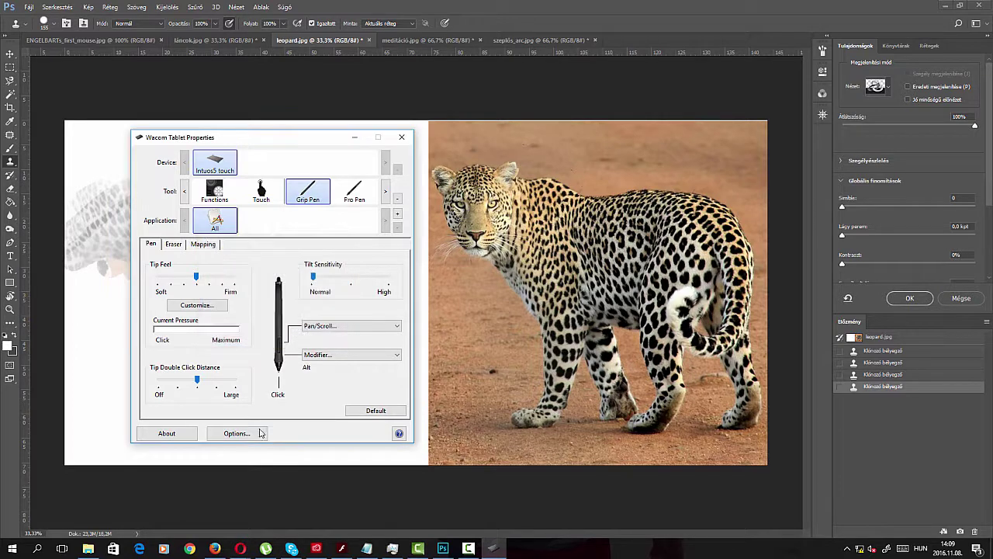
{"action": "left_click", "coordinate": [401, 136]}
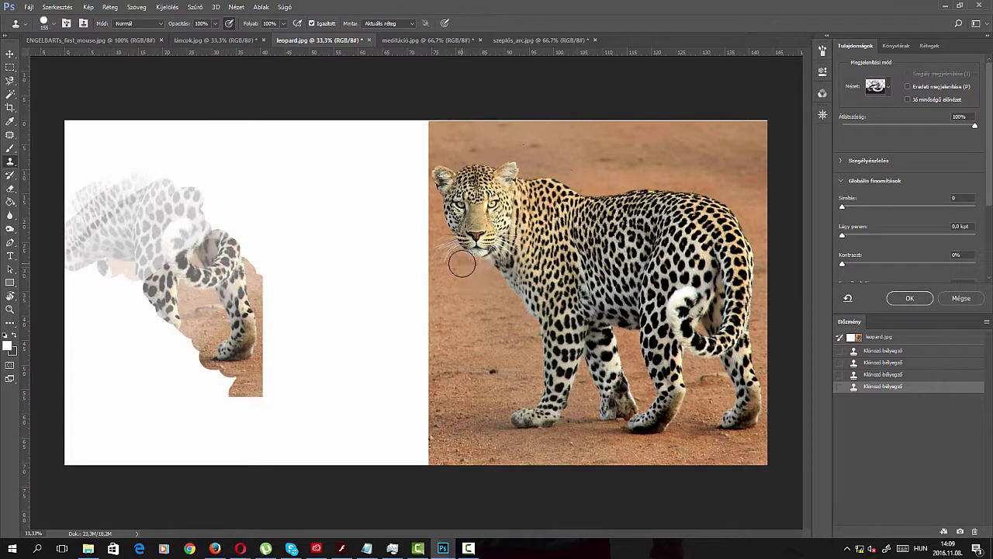
- Bring the leopard's head into view and Alt-click its face as clone source
{"action": "scroll", "coordinate": [462, 264], "scroll_direction": "up", "scroll_amount": 1}
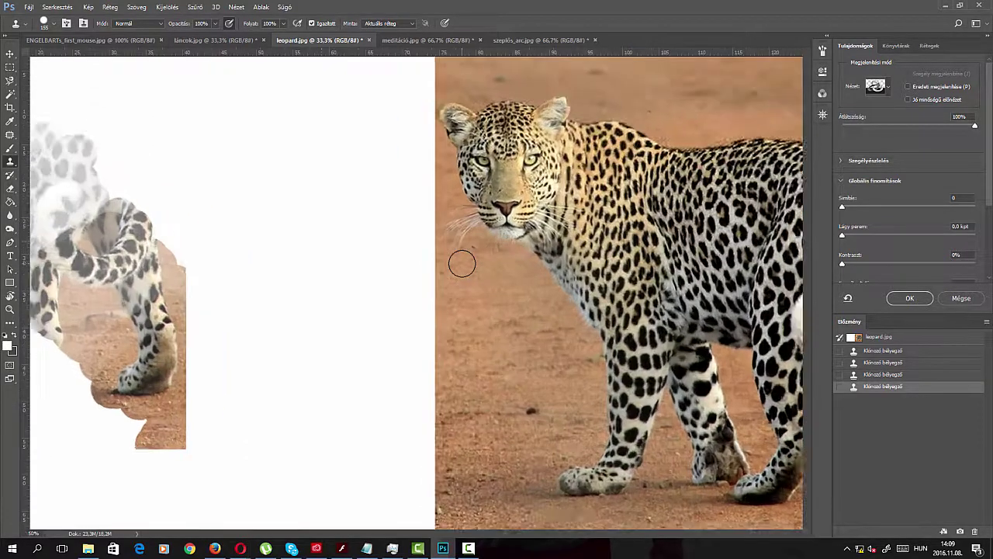
{"action": "scroll", "coordinate": [462, 264], "scroll_direction": "up", "scroll_amount": 2}
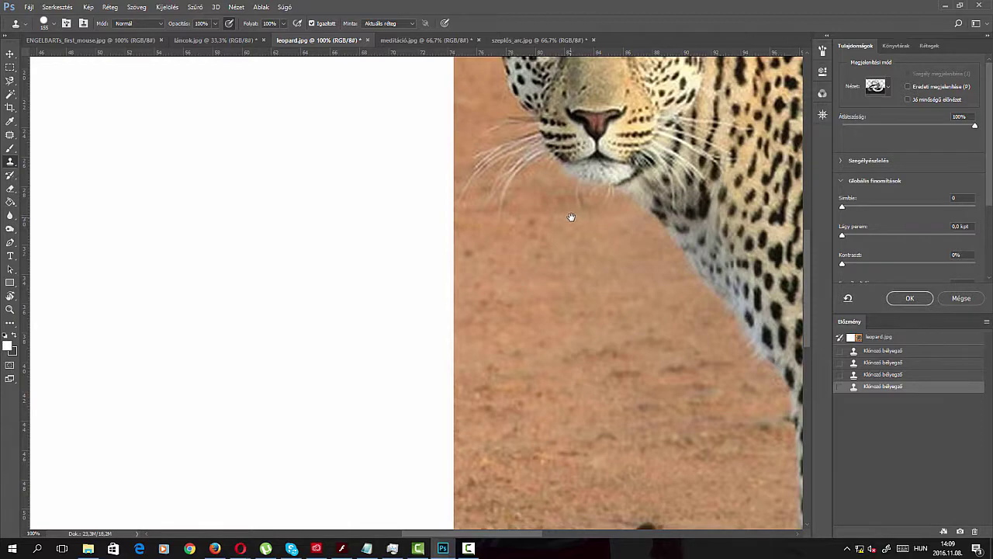
{"action": "mouse_move", "coordinate": [571, 217]}
{"action": "left_mouse_down"}
{"action": "mouse_move", "coordinate": [393, 297]}
{"action": "mouse_move", "coordinate": [412, 286]}
{"action": "left_mouse_up"}
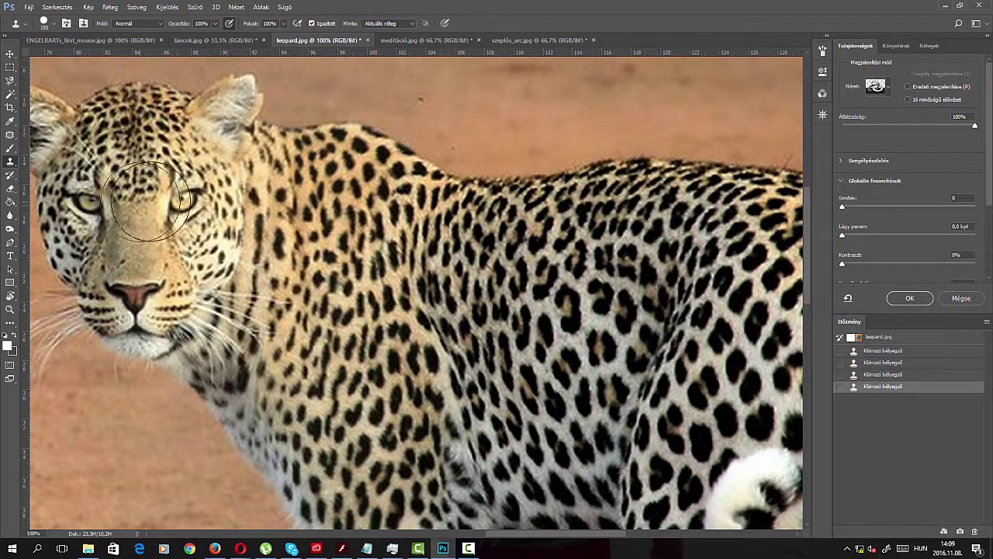
{"action": "key", "text": "alt"}
{"action": "left_click", "coordinate": [184, 206], "text": "alt"}
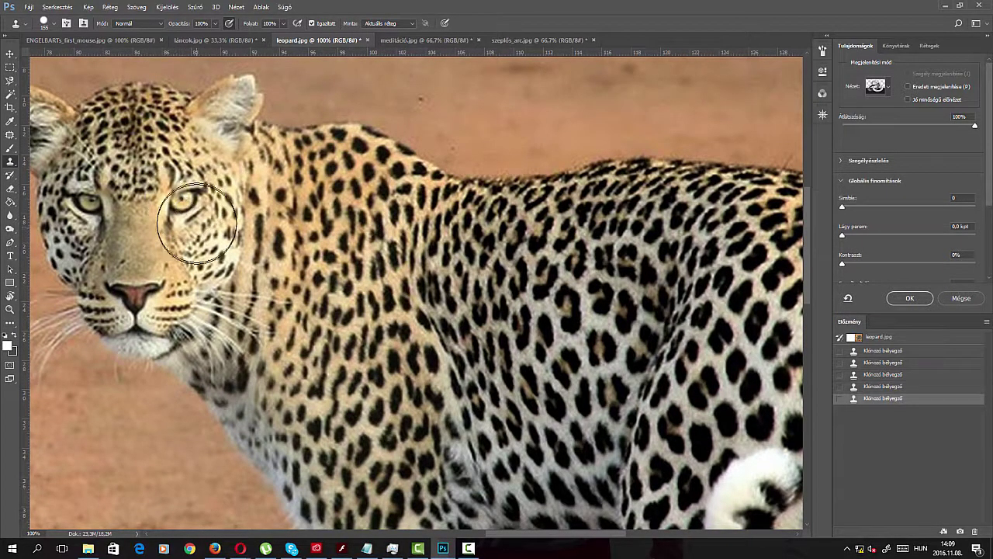
- Sample the leopard's eye and stamp it onto the white area left of the leopard
{"action": "left_click_drag", "start_coordinate": [153, 268], "coordinate": [275, 225]}
{"action": "key", "text": "alt"}
{"action": "left_click", "coordinate": [647, 133], "text": "alt"}
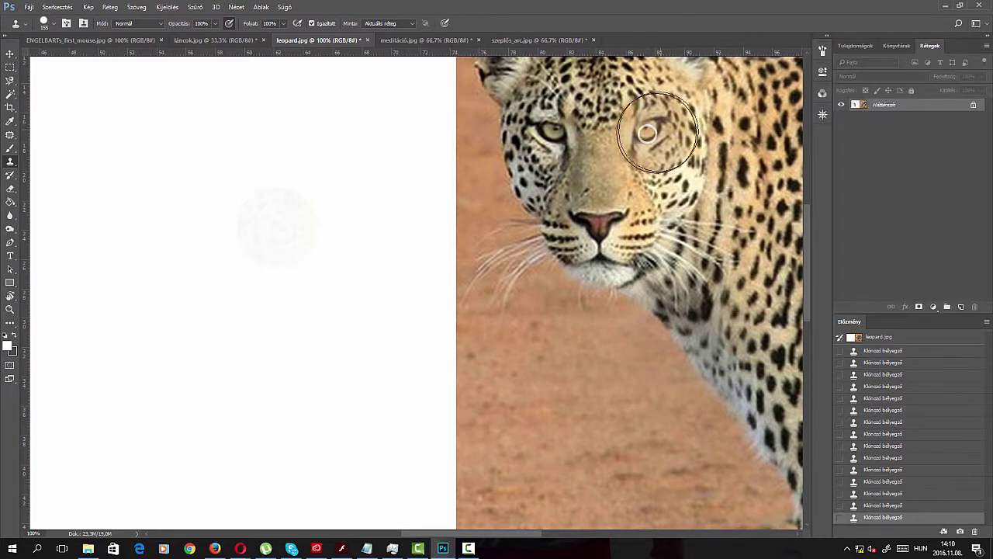
{"action": "left_click", "coordinate": [342, 256]}
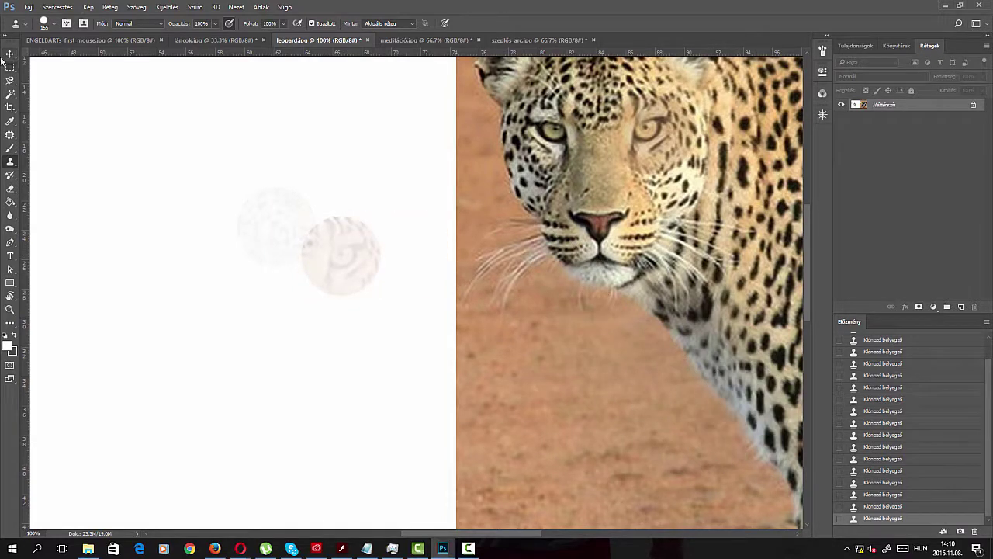
{"action": "left_click", "coordinate": [10, 65]}
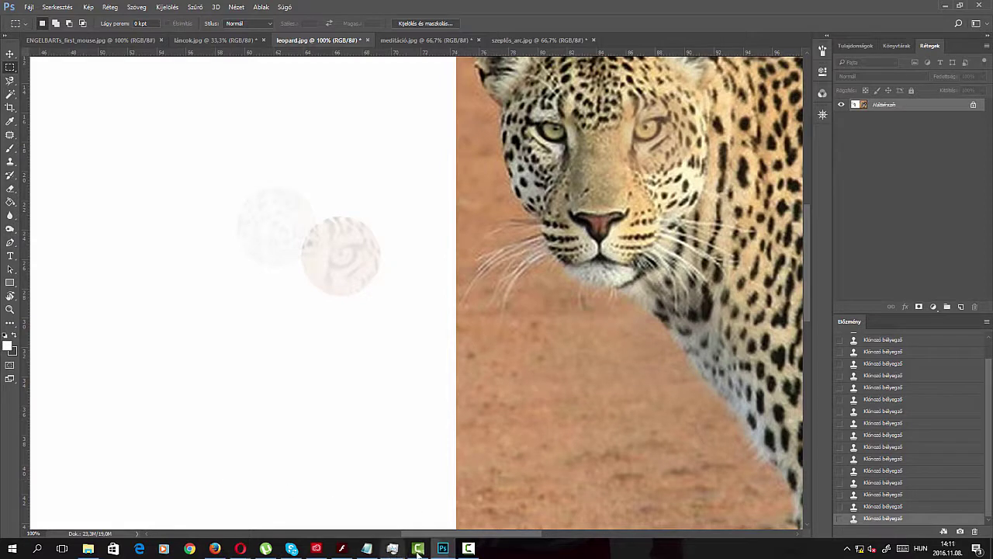
- Reopen Wacom Tablet Properties and add Photoshop as an application with custom settings
{"action": "left_click", "coordinate": [37, 549]}
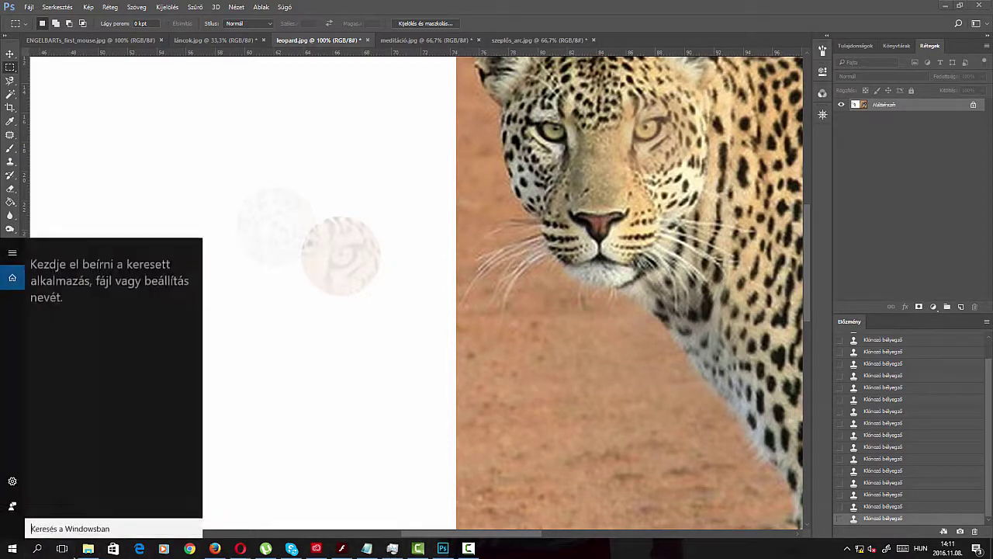
{"action": "type", "text": "wa"}
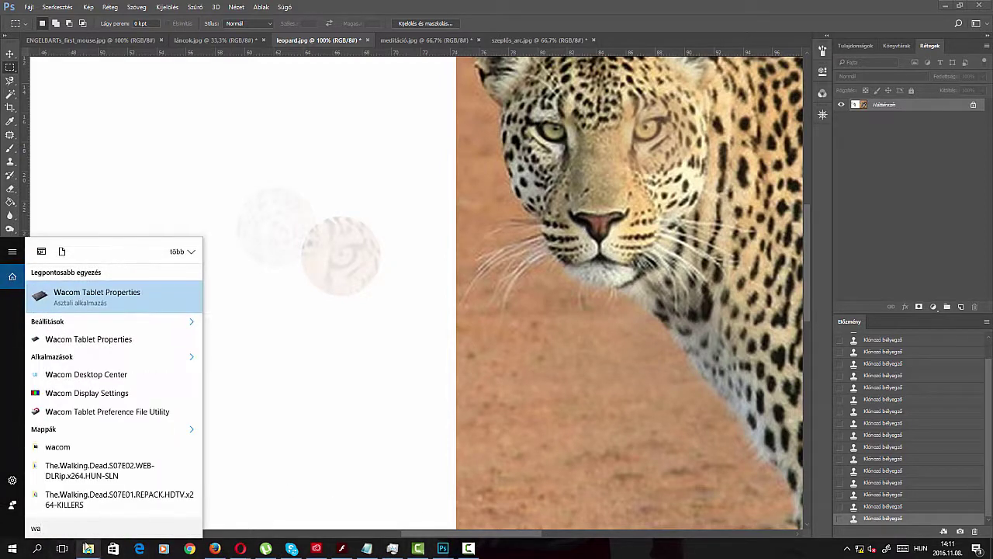
{"action": "key", "text": "Return"}
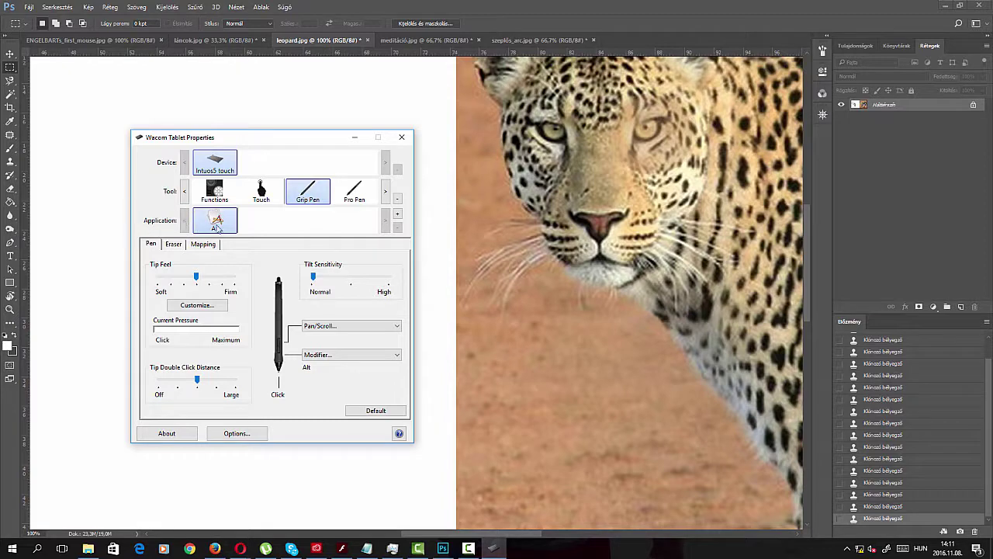
{"action": "left_click", "coordinate": [397, 218]}
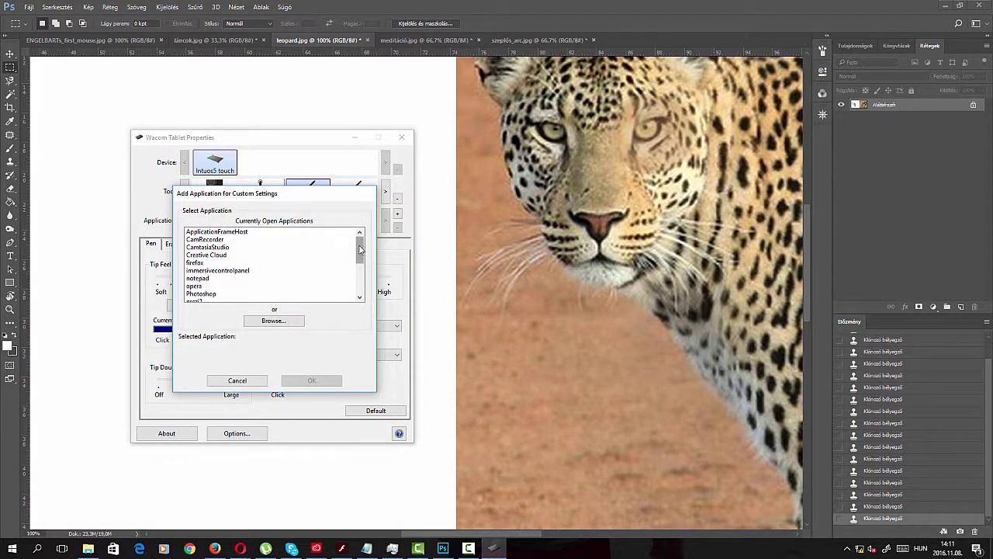
{"action": "left_click_drag", "start_coordinate": [359, 258], "coordinate": [359, 264]}
{"action": "left_click", "coordinate": [248, 279]}
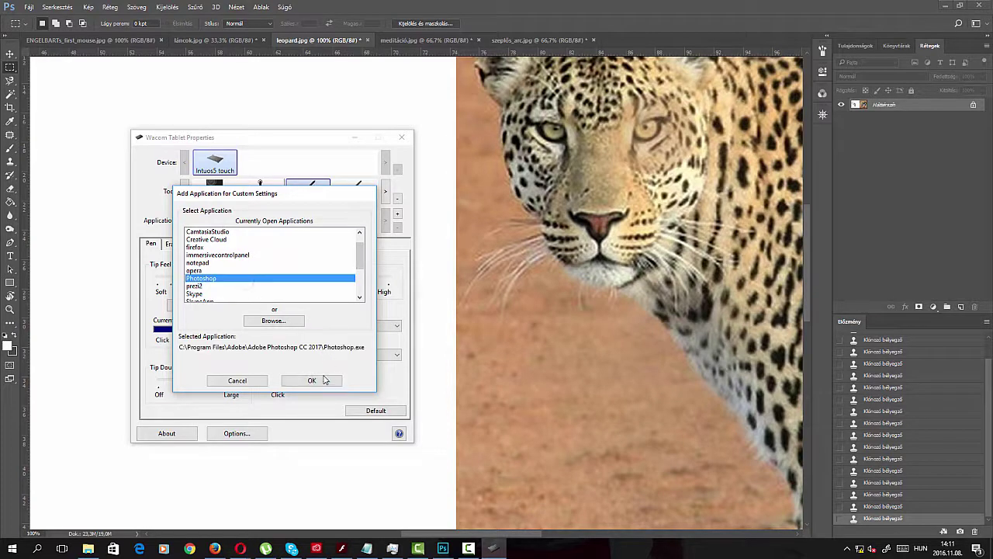
{"action": "left_click", "coordinate": [325, 380]}
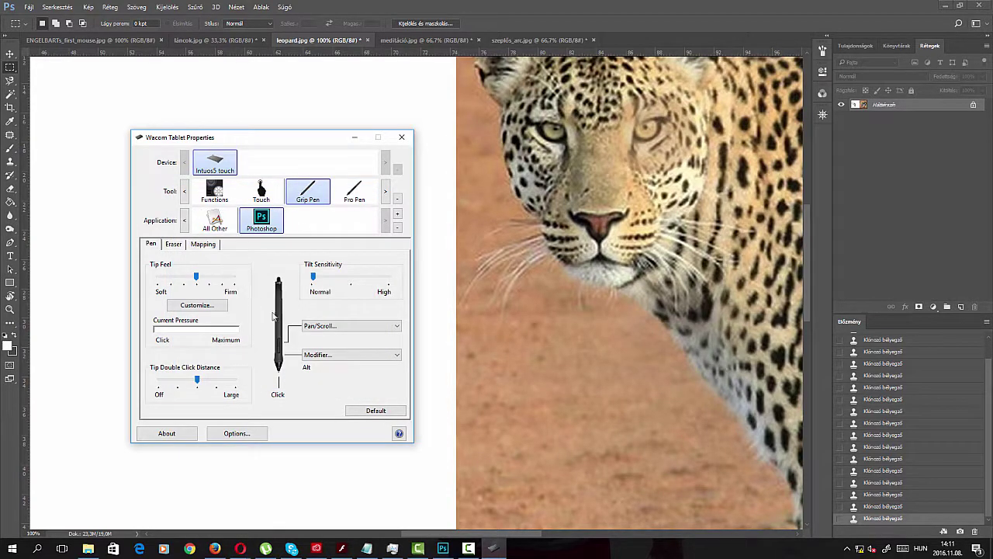
- Review the Touch tool's standard and custom gesture tabs, ending on touch options
{"action": "left_click", "coordinate": [205, 224]}
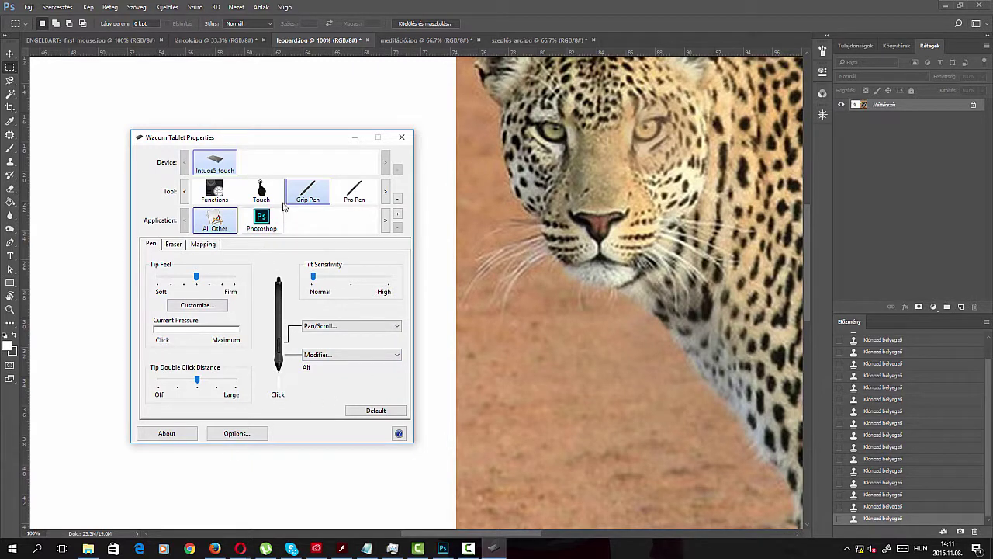
{"action": "left_click", "coordinate": [271, 226]}
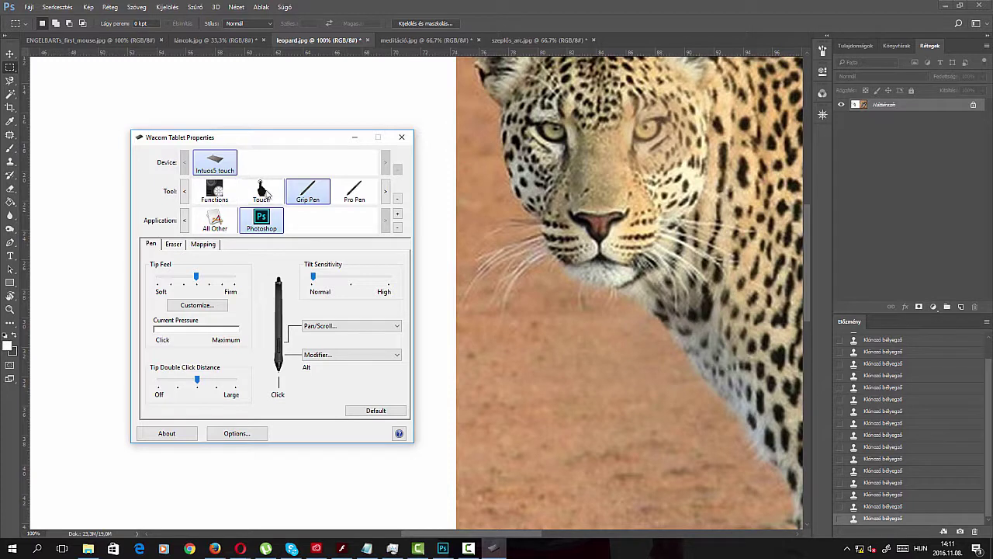
{"action": "left_click", "coordinate": [261, 192]}
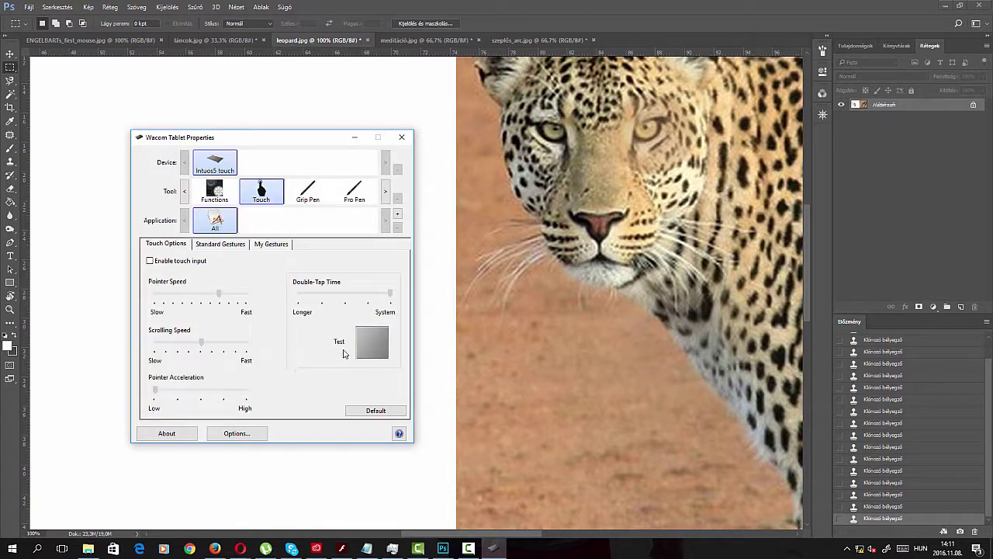
{"action": "left_click", "coordinate": [224, 244]}
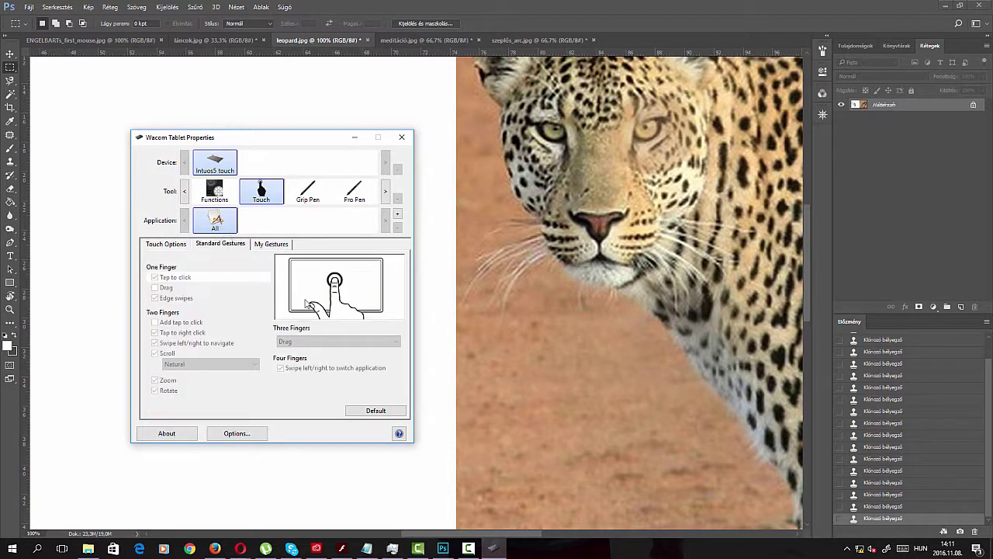
{"action": "left_click", "coordinate": [281, 245]}
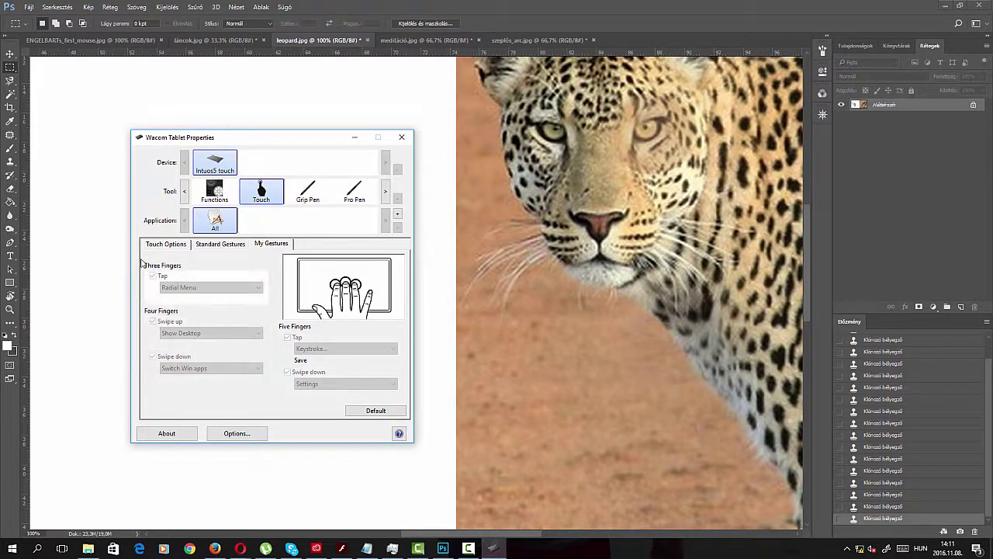
{"action": "left_click", "coordinate": [168, 245]}
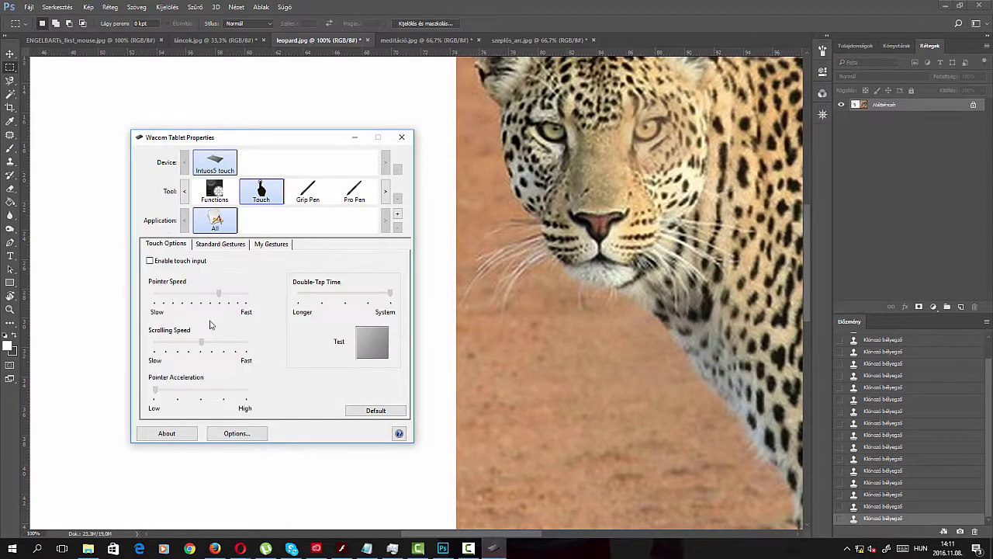
- Close Wacom Tablet Properties and select Photoshop's Move tool on leopard.jpg
{"action": "left_click", "coordinate": [402, 138]}
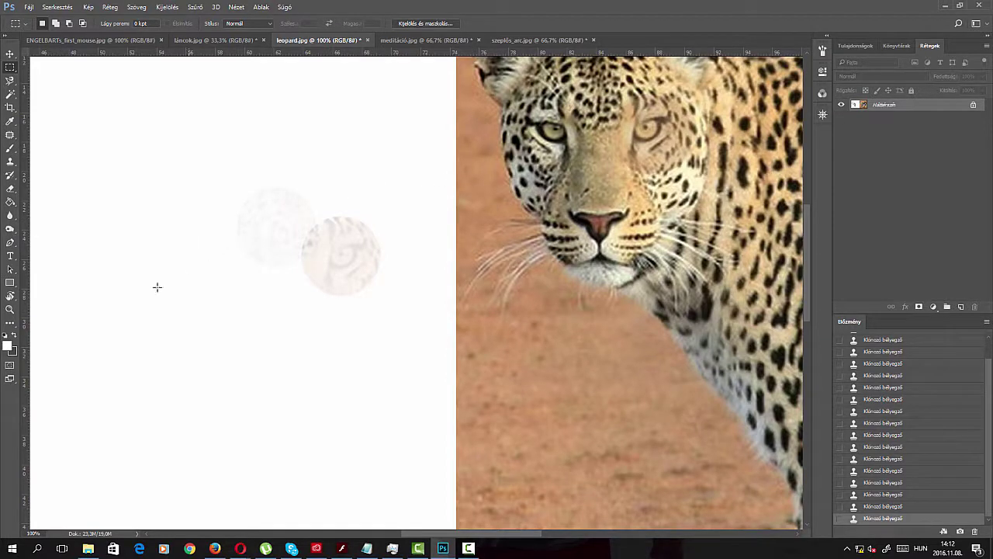
{"action": "left_click", "coordinate": [10, 53]}
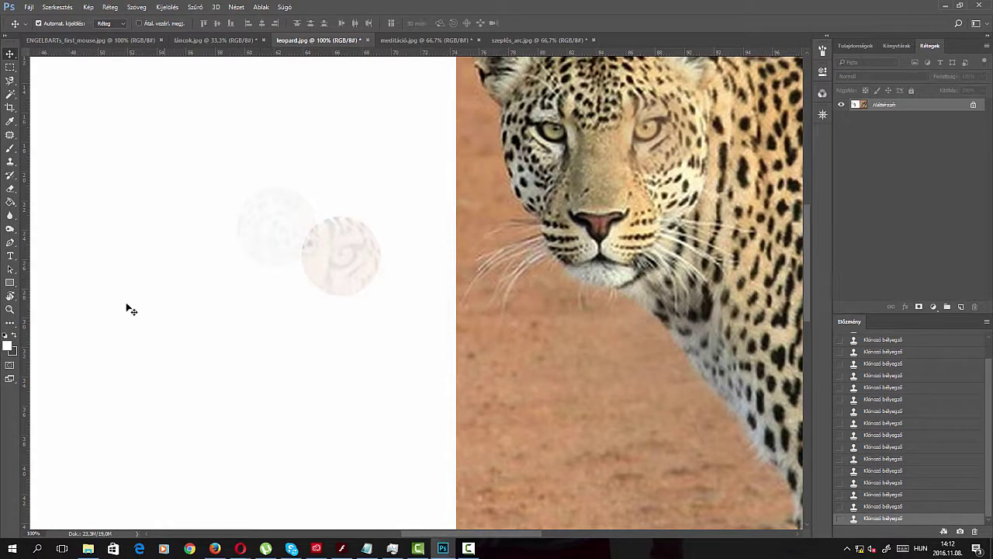
{"action": "left_click", "coordinate": [11, 148]}
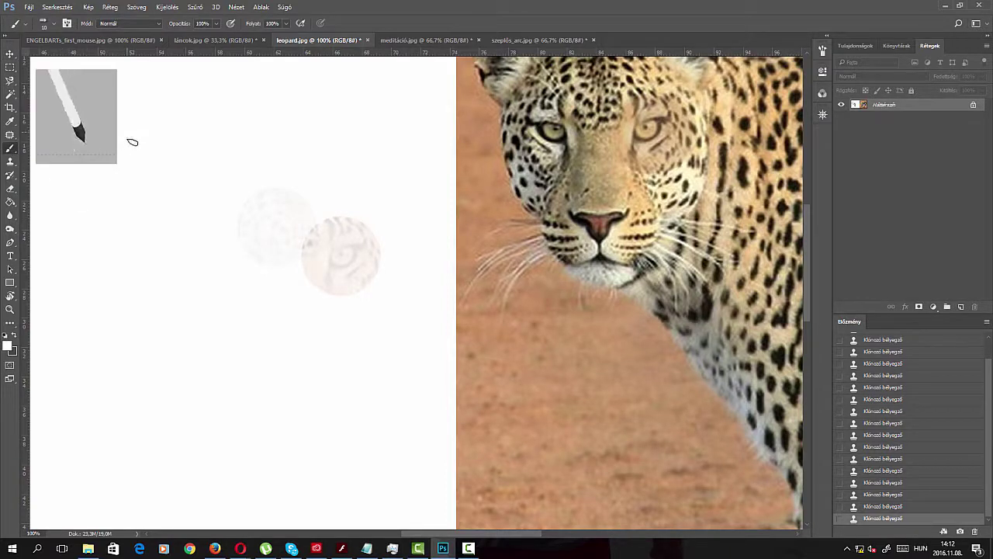
{"action": "mouse_move", "coordinate": [182, 240]}
{"action": "left_mouse_down"}
{"action": "mouse_move", "coordinate": [97, 279]}
{"action": "mouse_move", "coordinate": [190, 215]}
{"action": "left_mouse_up"}
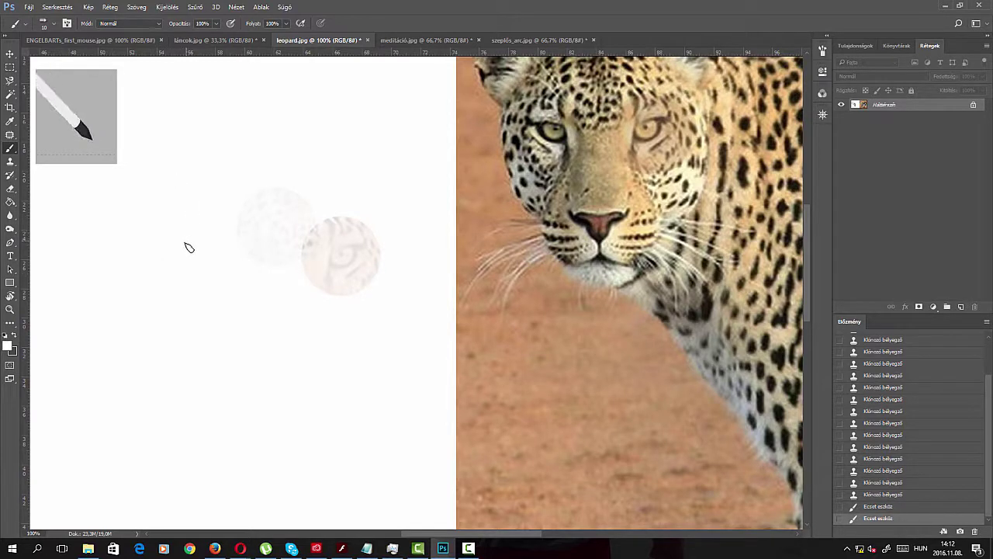
{"action": "left_click", "coordinate": [26, 24]}
{"action": "left_click", "coordinate": [43, 44]}
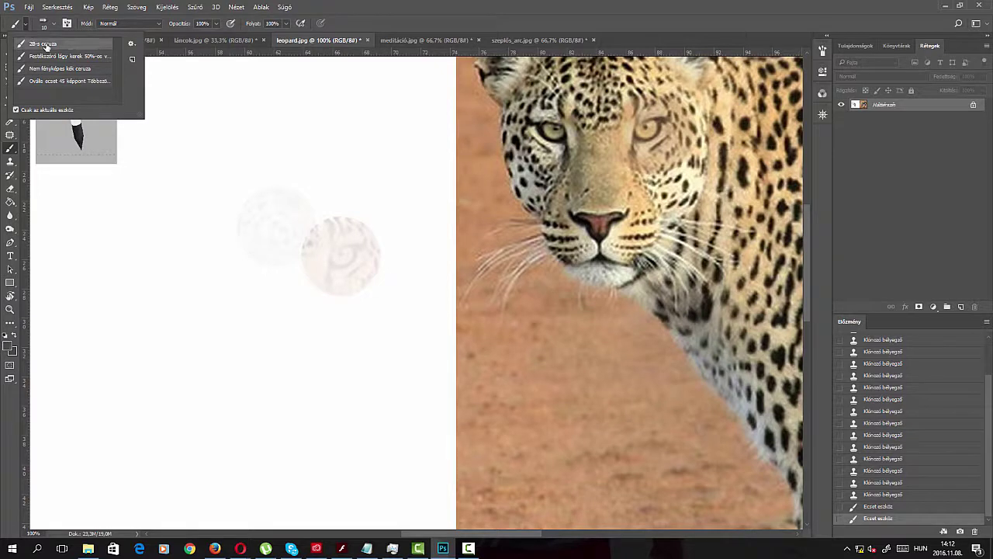
{"action": "left_click_drag", "start_coordinate": [177, 194], "coordinate": [116, 259]}
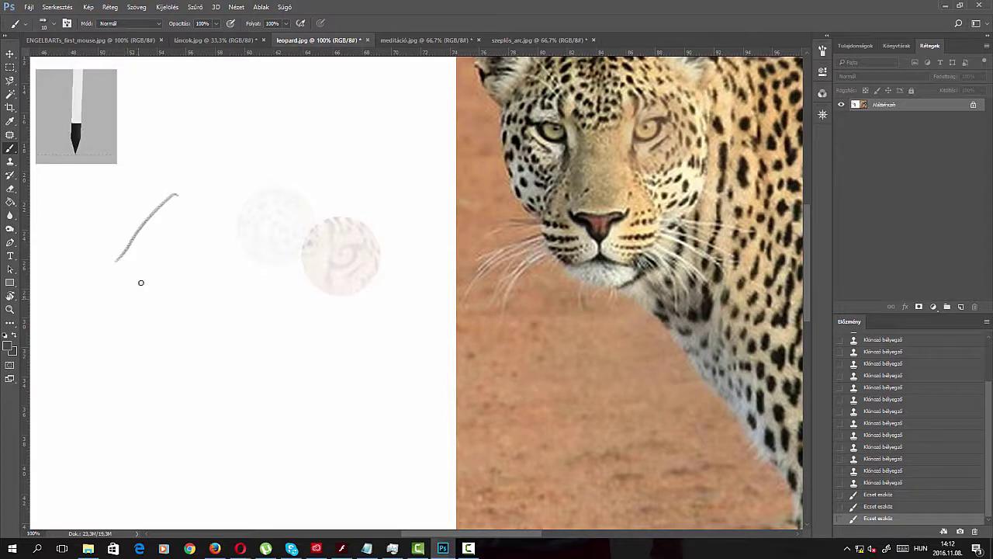
{"action": "mouse_move", "coordinate": [176, 271]}
{"action": "left_mouse_down"}
{"action": "mouse_move", "coordinate": [186, 265]}
{"action": "mouse_move", "coordinate": [204, 292]}
{"action": "mouse_move", "coordinate": [224, 275]}
{"action": "mouse_move", "coordinate": [208, 293]}
{"action": "mouse_move", "coordinate": [214, 310]}
{"action": "left_mouse_up"}
{"action": "mouse_move", "coordinate": [177, 284]}
{"action": "left_mouse_down"}
{"action": "mouse_move", "coordinate": [183, 305]}
{"action": "mouse_move", "coordinate": [231, 313]}
{"action": "left_mouse_up"}
{"action": "left_click_drag", "start_coordinate": [124, 370], "coordinate": [383, 288]}
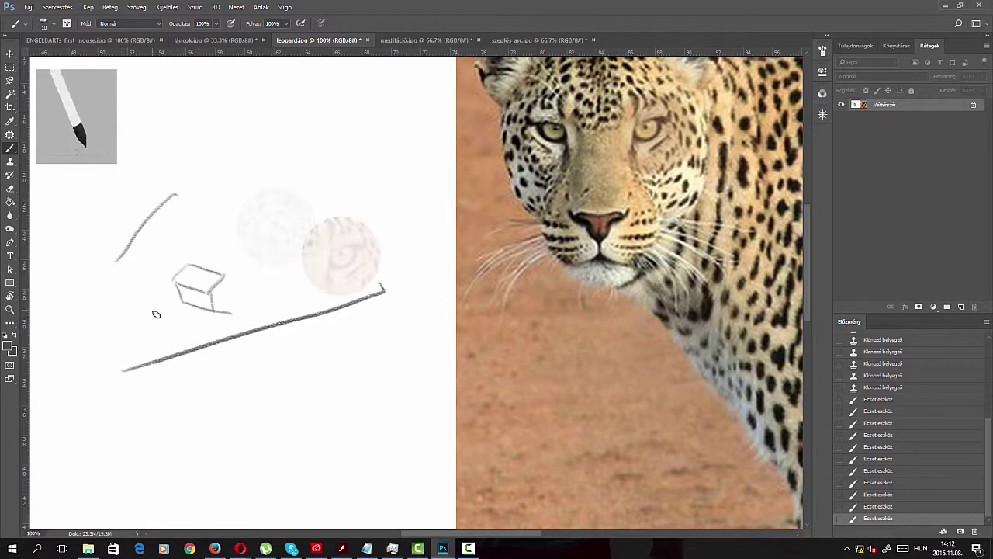
{"action": "left_click_drag", "start_coordinate": [162, 322], "coordinate": [130, 340]}
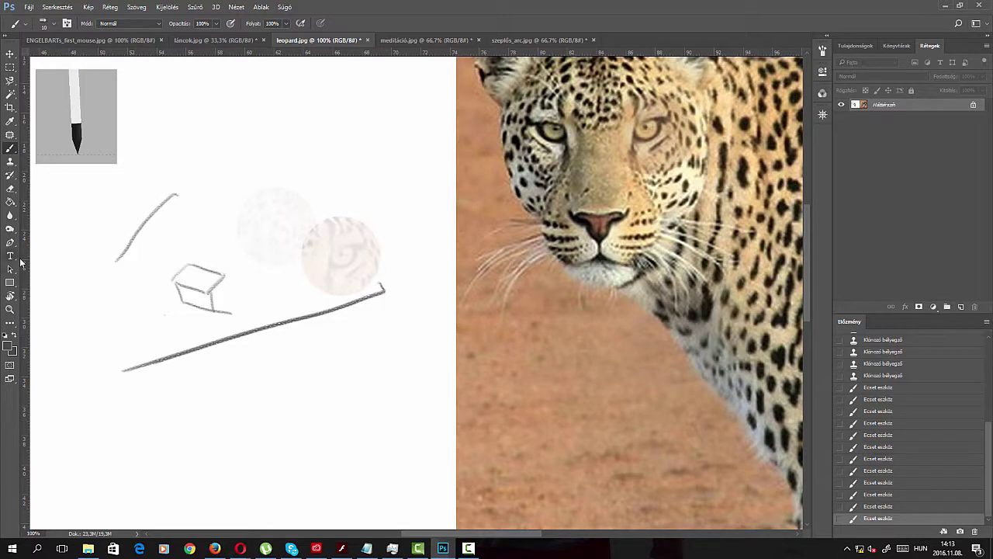
{"action": "left_click", "coordinate": [11, 256]}
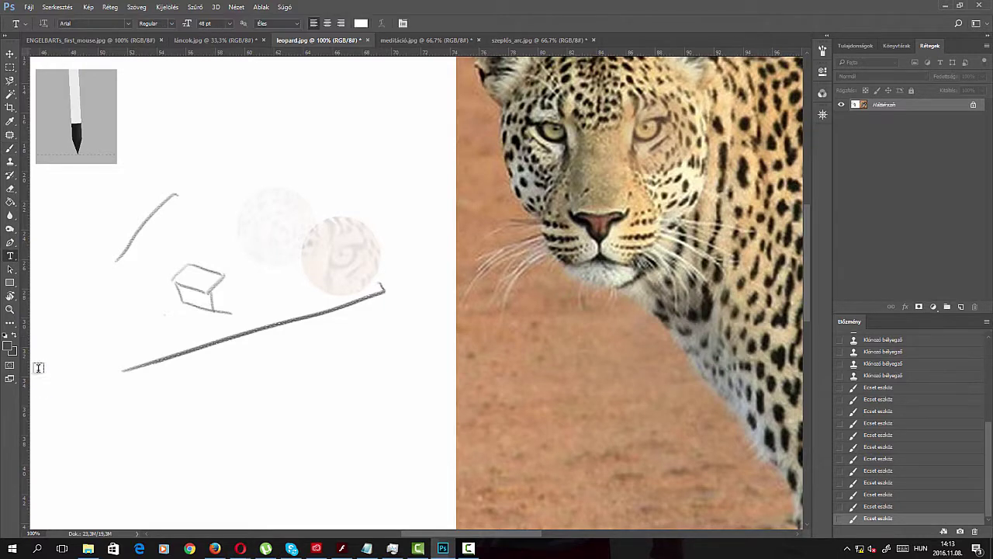
{"action": "left_click", "coordinate": [4, 201]}
{"action": "left_click", "coordinate": [10, 216]}
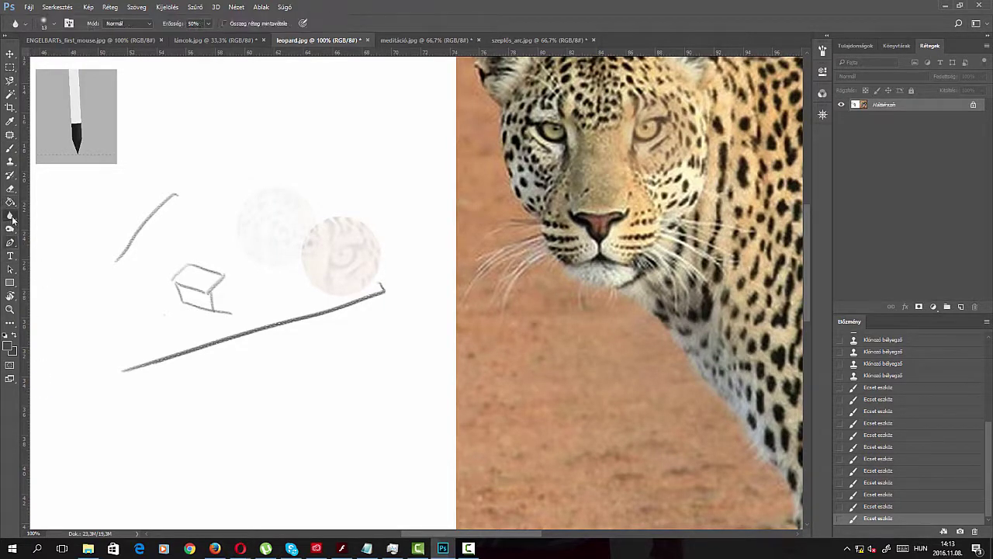
{"action": "left_click", "coordinate": [10, 54]}
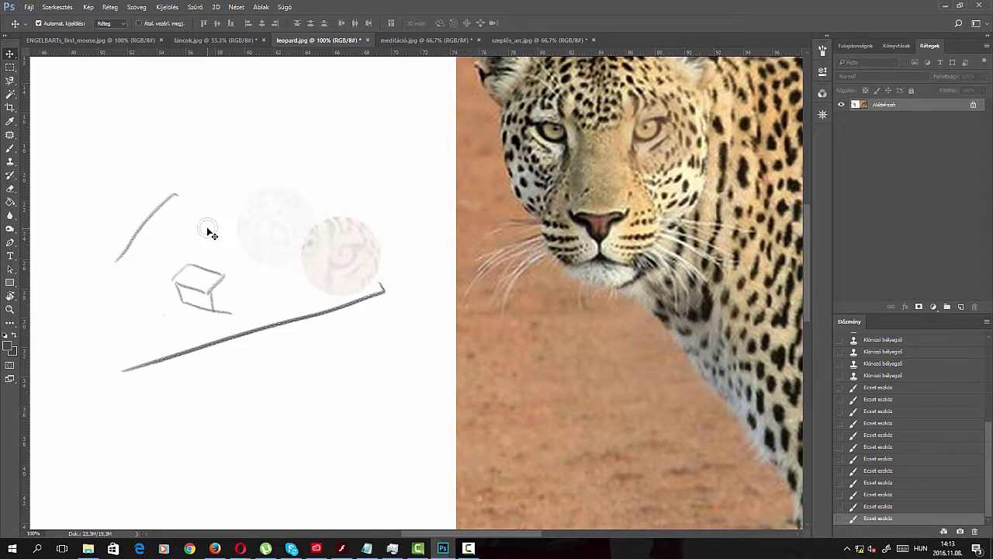
{"action": "key", "text": "b"}
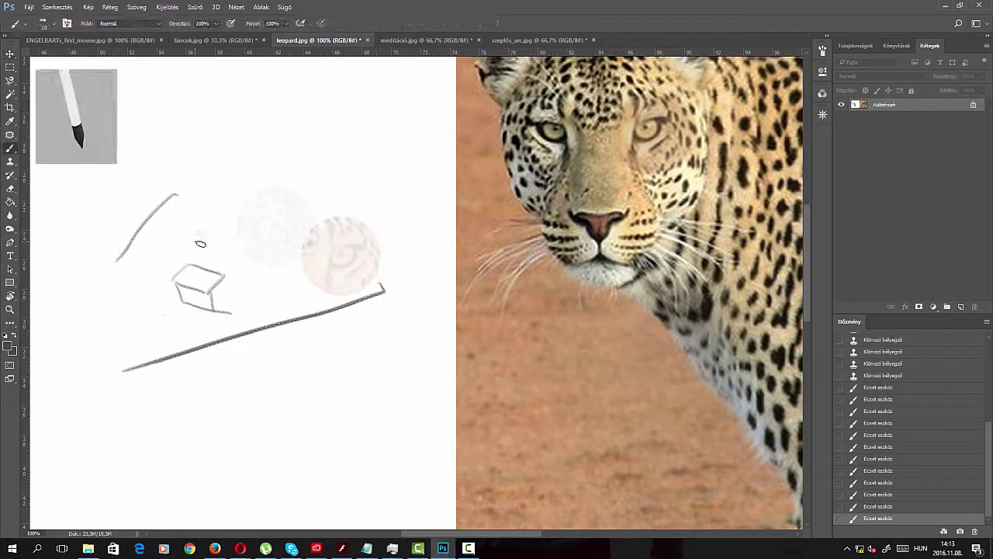
{"action": "right_click", "coordinate": [200, 242]}
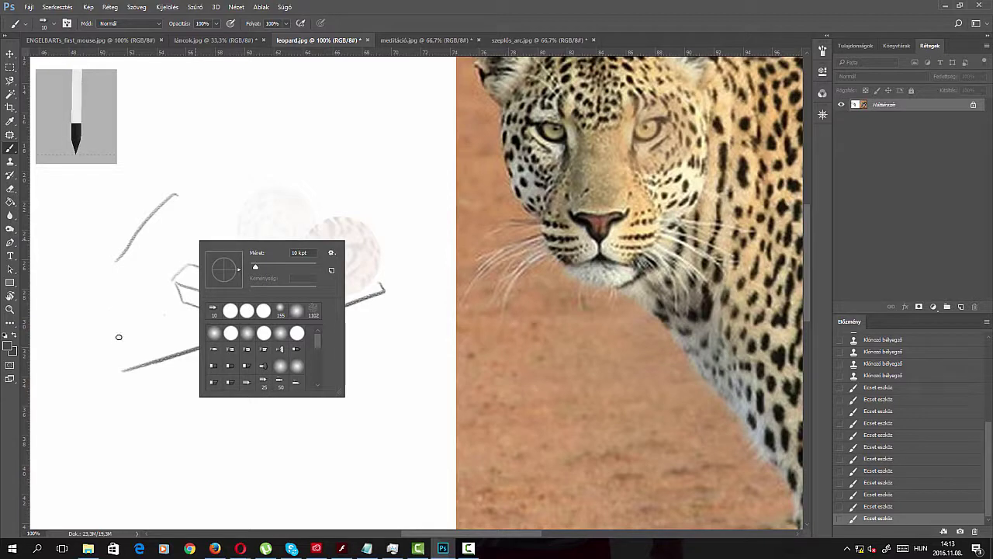
{"action": "left_click", "coordinate": [10, 54]}
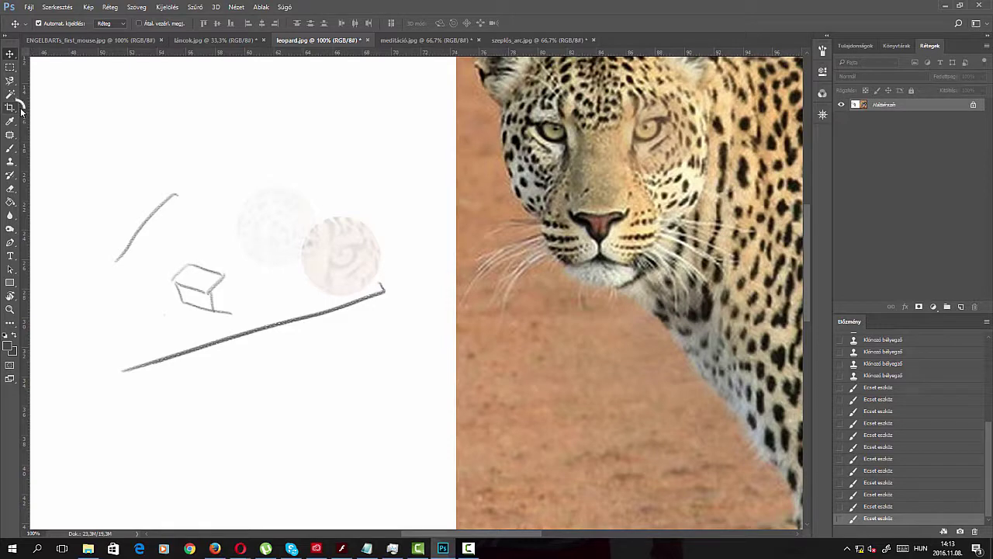
- Browse the Crop and Magic Wand tool flyouts, keeping Point Sample size
{"action": "left_click", "coordinate": [21, 109]}
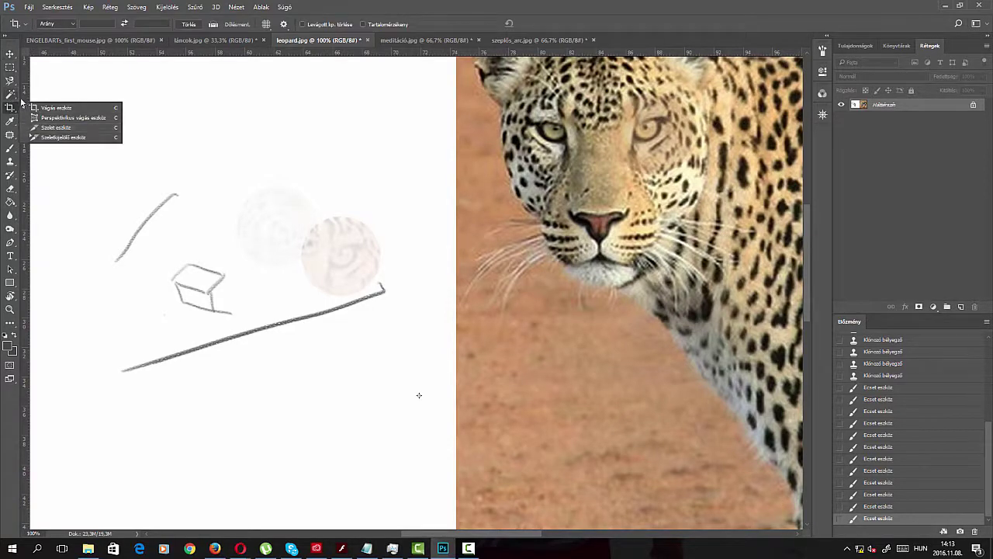
{"action": "left_click", "coordinate": [11, 93]}
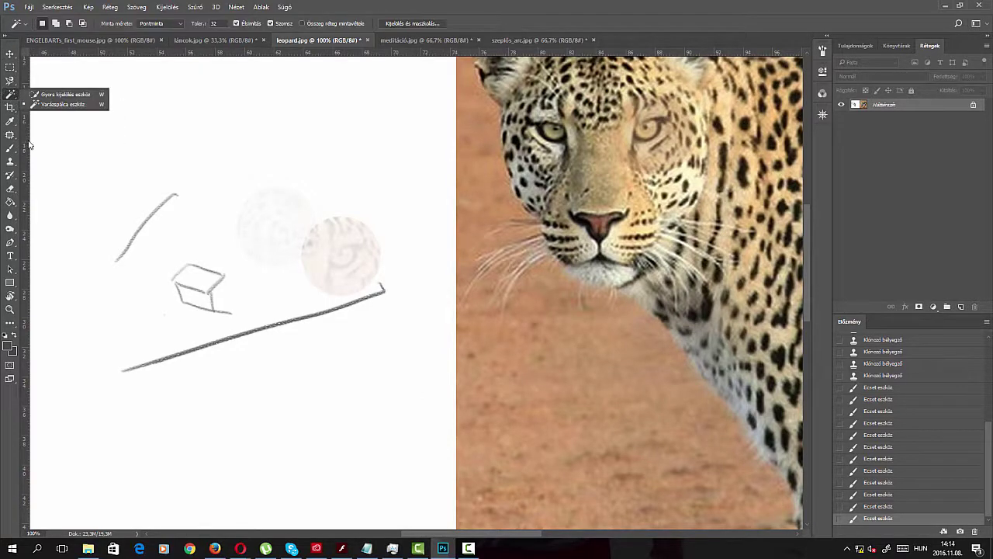
{"action": "left_click", "coordinate": [22, 130]}
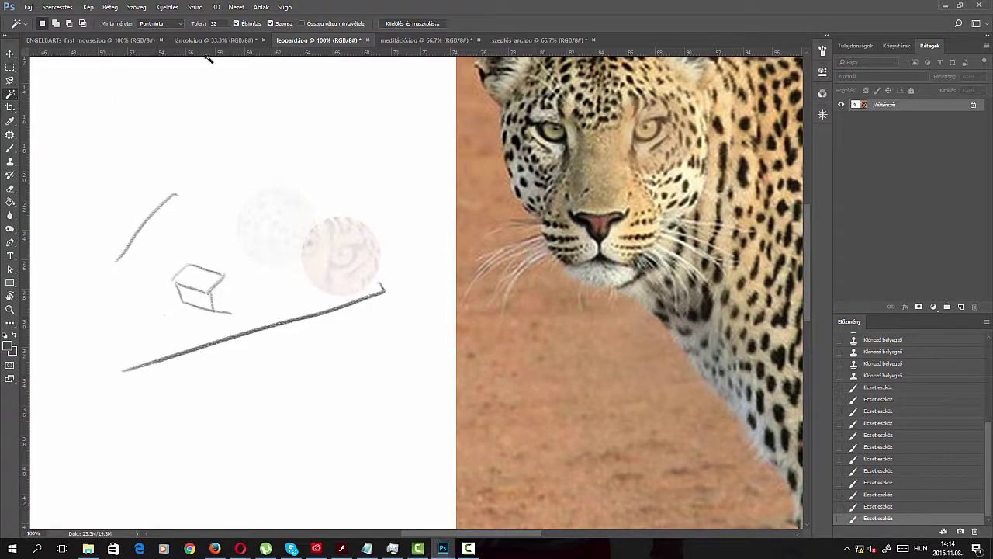
{"action": "left_click", "coordinate": [172, 25]}
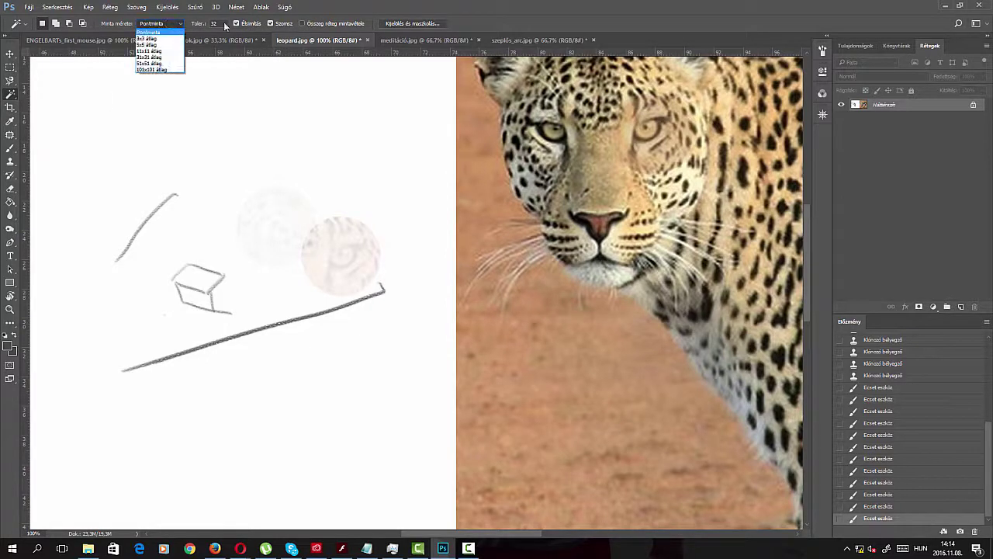
{"action": "left_click", "coordinate": [334, 16]}
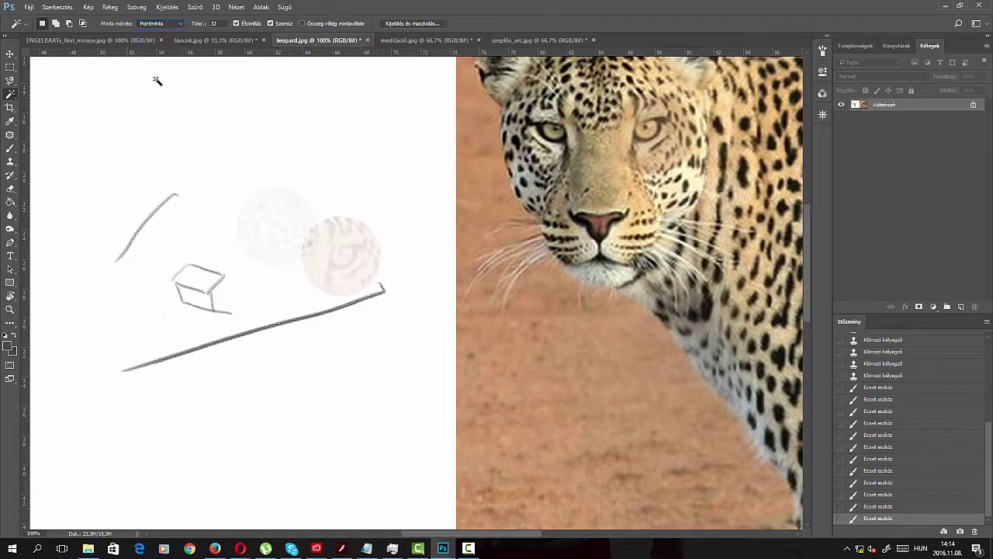
- Select Clone Stamp and try opacity at 26%, then restore it to 100%
{"action": "left_click", "coordinate": [10, 161]}
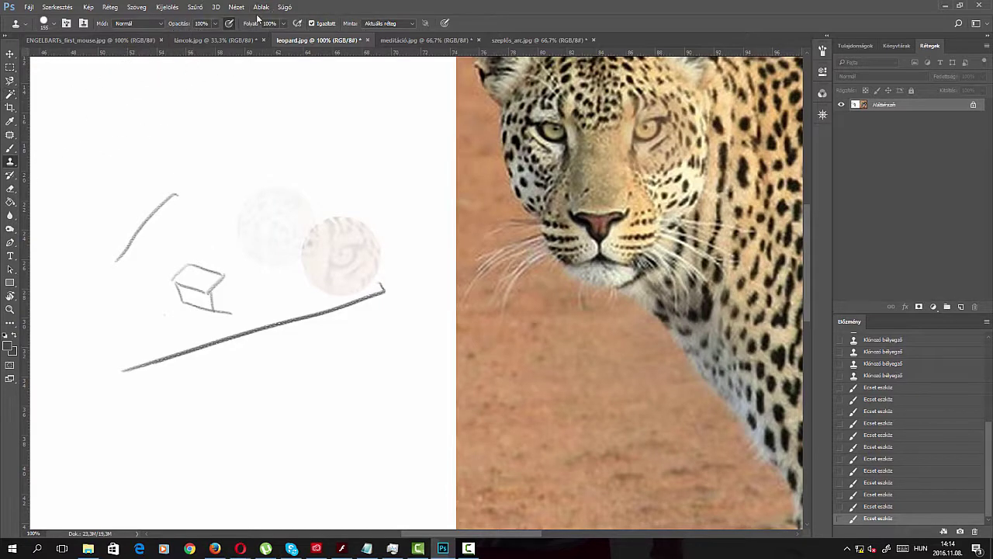
{"action": "left_click", "coordinate": [215, 23]}
{"action": "left_click_drag", "start_coordinate": [214, 35], "coordinate": [178, 38]}
{"action": "left_click_drag", "start_coordinate": [199, 36], "coordinate": [224, 34]}
- Dab a small Brush dot on the canvas, open the brush preset picker, then show Flash Player
{"action": "left_click", "coordinate": [10, 149]}
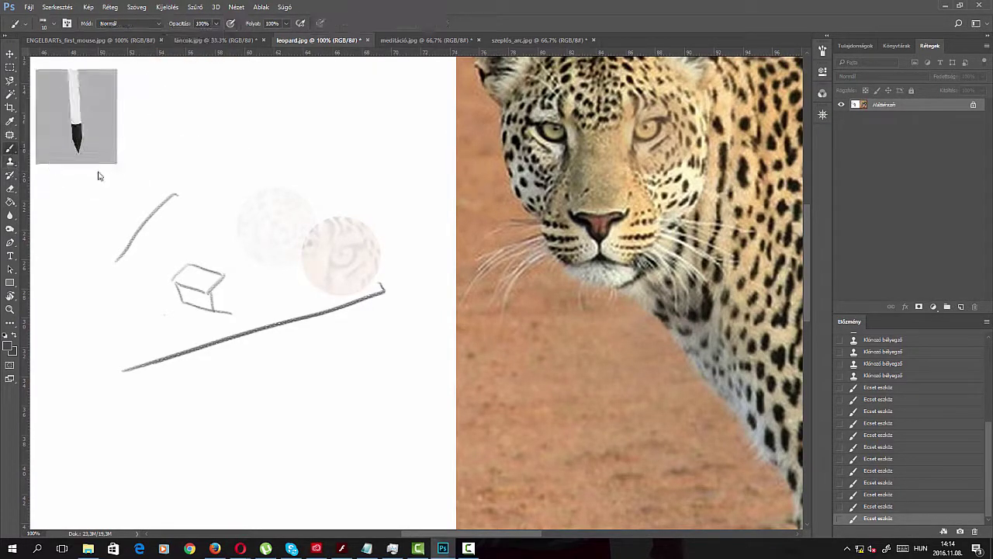
{"action": "left_click", "coordinate": [94, 227]}
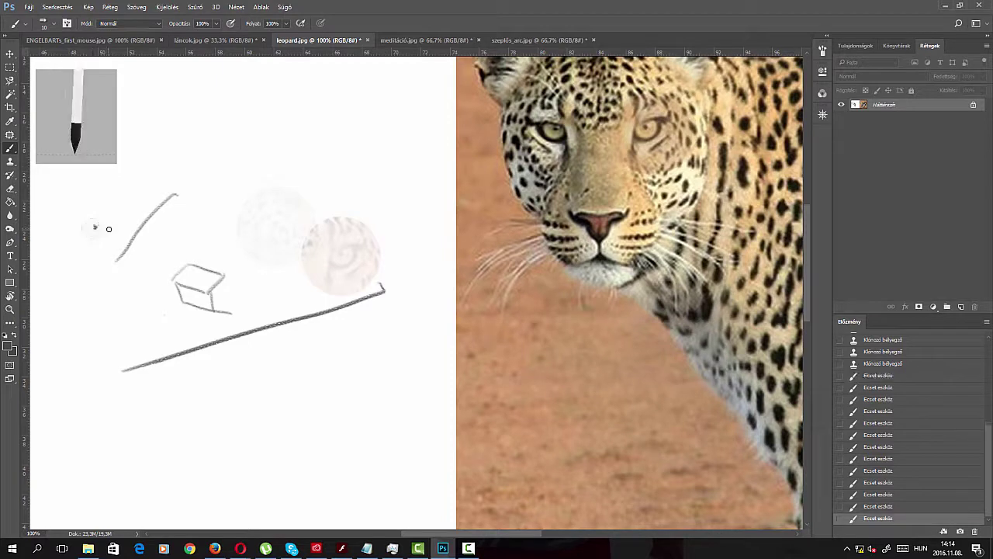
{"action": "right_click", "coordinate": [103, 244]}
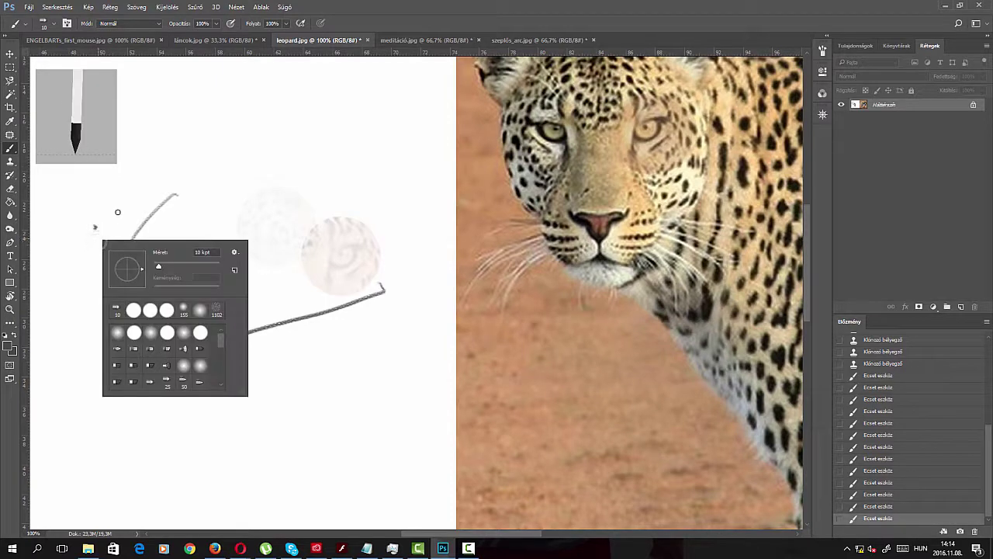
{"action": "mouse_move", "coordinate": [126, 269]}
{"action": "left_click", "coordinate": [341, 548]}
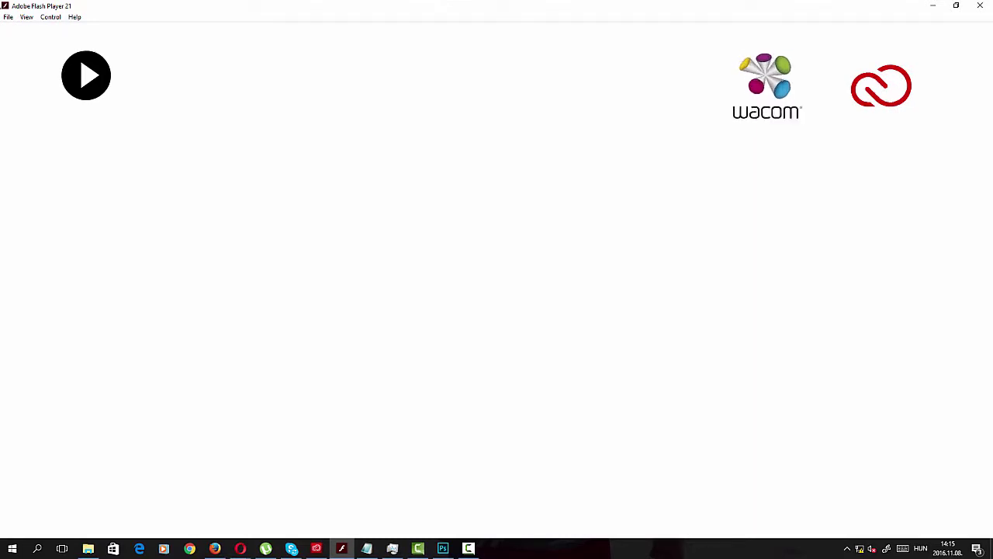
- Play the presentation through the Intuos and Intuos Pro comparison slides
{"action": "left_click", "coordinate": [86, 76]}
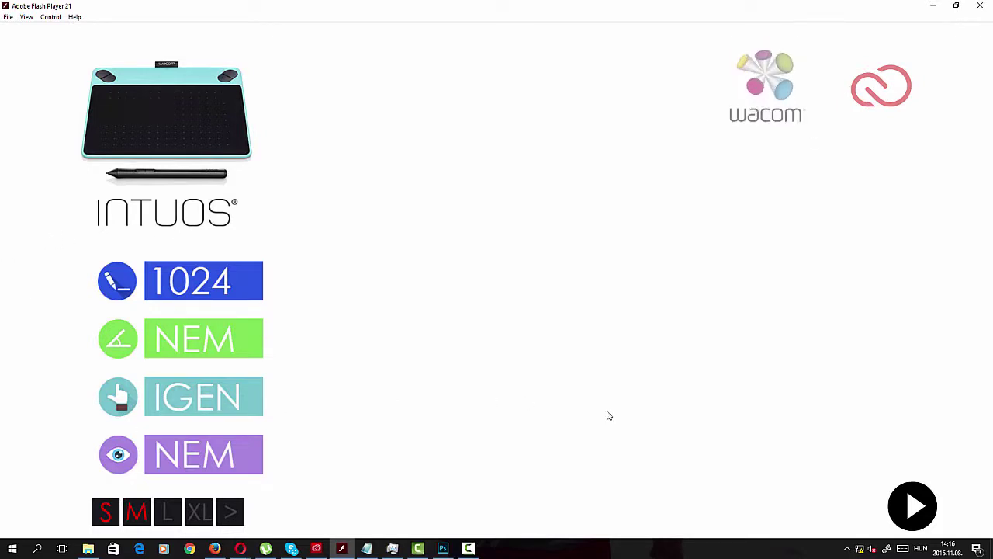
{"action": "left_click", "coordinate": [915, 512]}
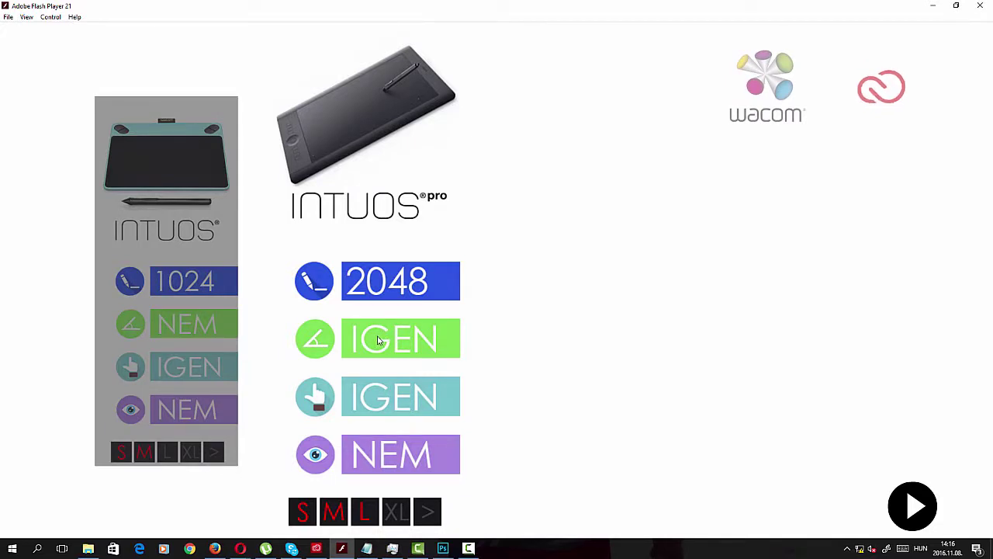
- Paint two faint brush marks on the Photoshop canvas, then return to the Flash presentation
{"action": "left_click", "coordinate": [443, 550]}
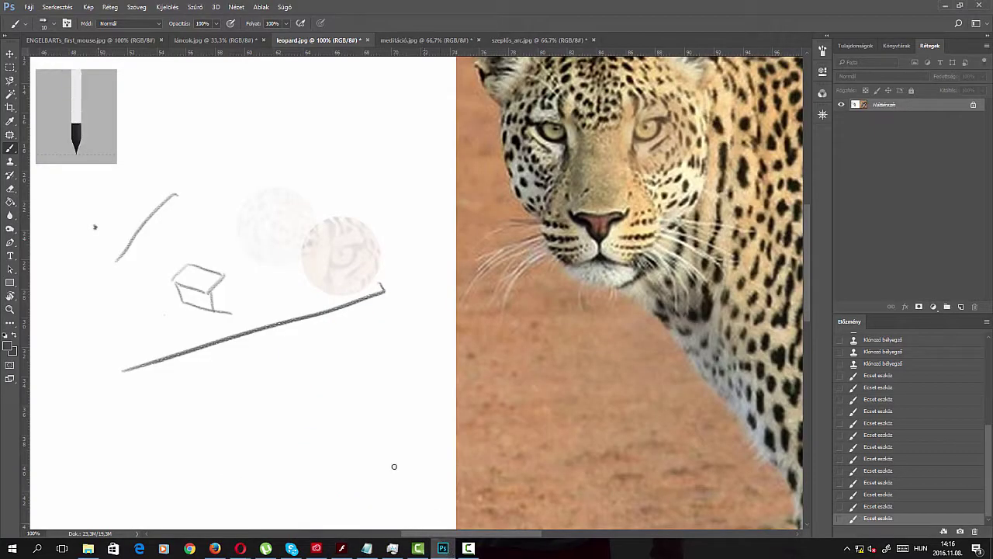
{"action": "left_click", "coordinate": [231, 158]}
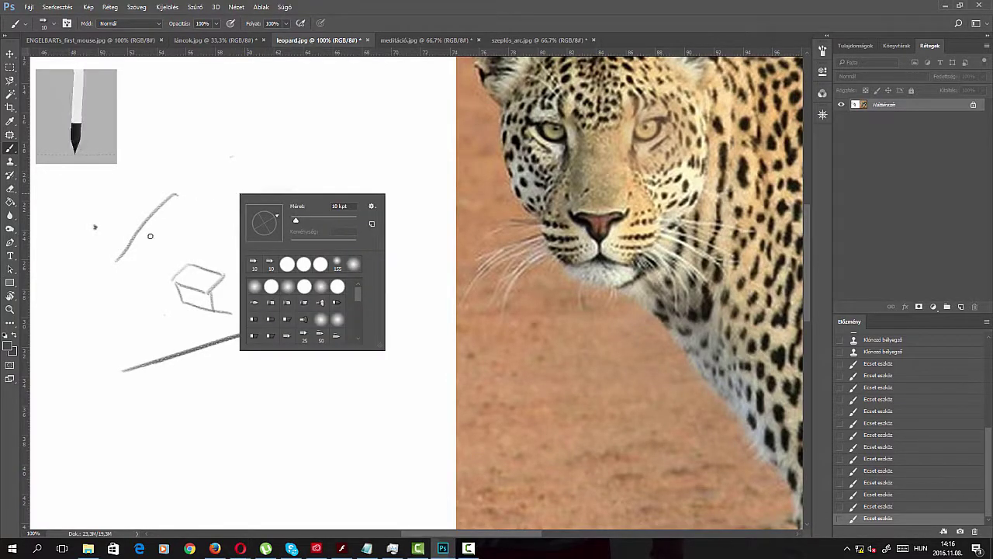
{"action": "left_click", "coordinate": [224, 236]}
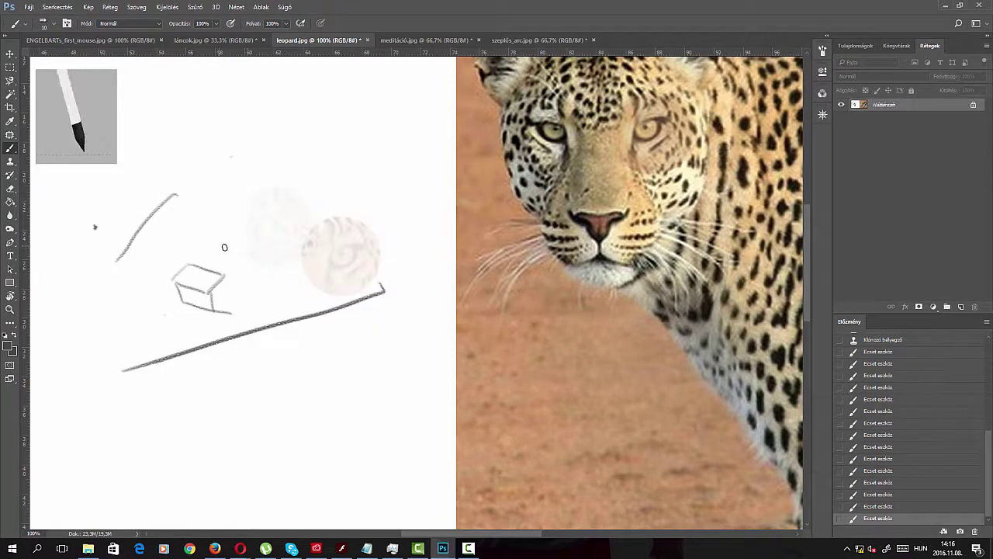
{"action": "left_click", "coordinate": [277, 412]}
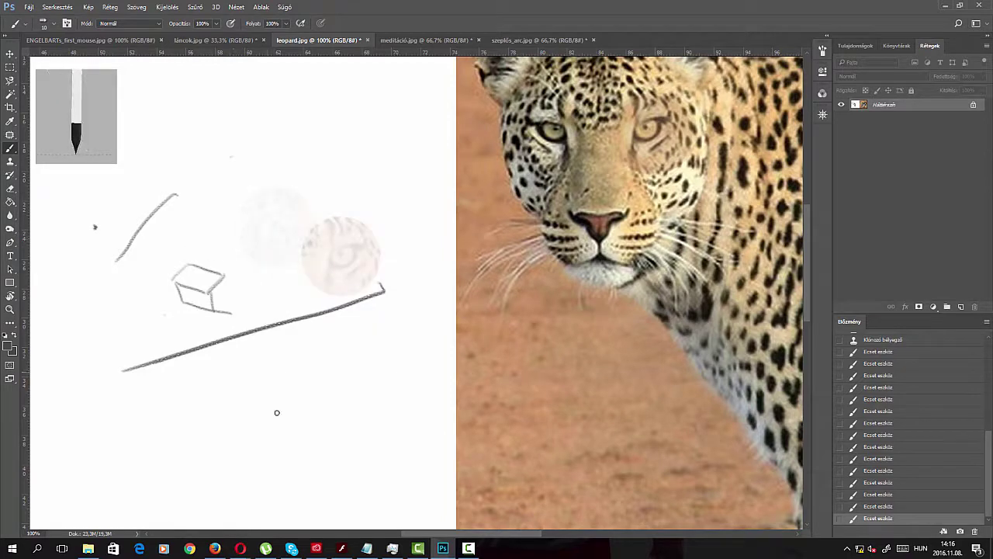
{"action": "left_click", "coordinate": [342, 548]}
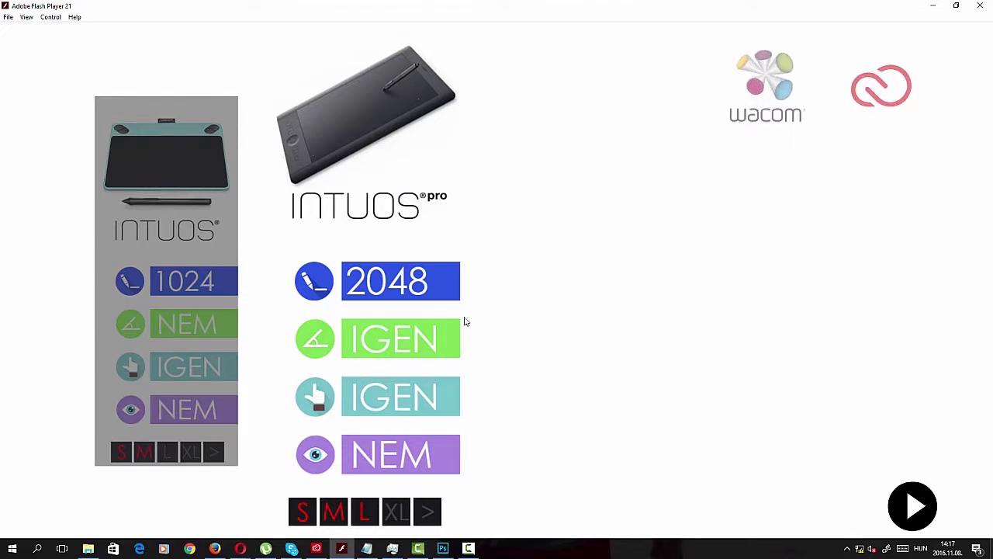
- Advance the presentation to the Cintiq slide listing 2048, IGEN, IGEN, IGEN
{"action": "left_click", "coordinate": [910, 503]}
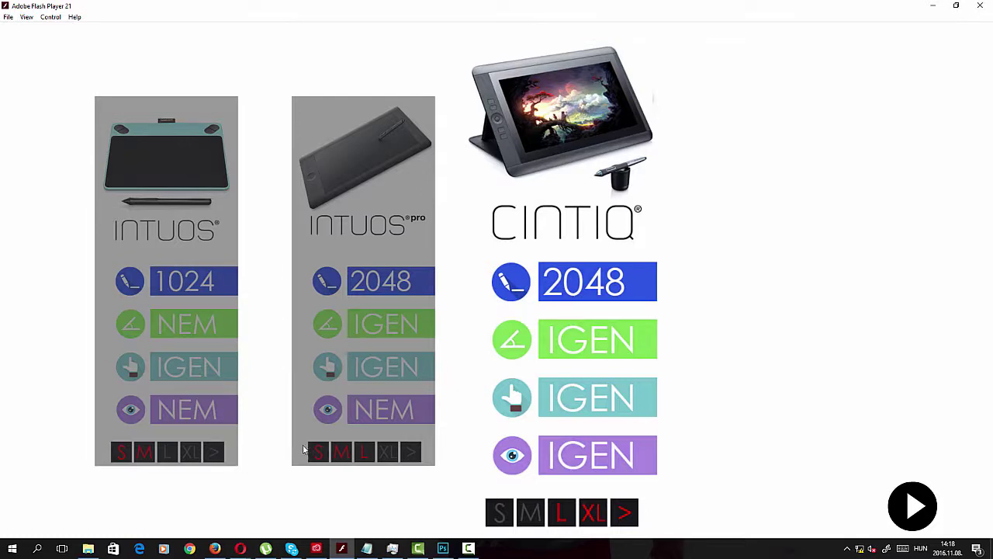
- Advance the presentation to the Cintiq Companion 2 slide
{"action": "left_click", "coordinate": [915, 506]}
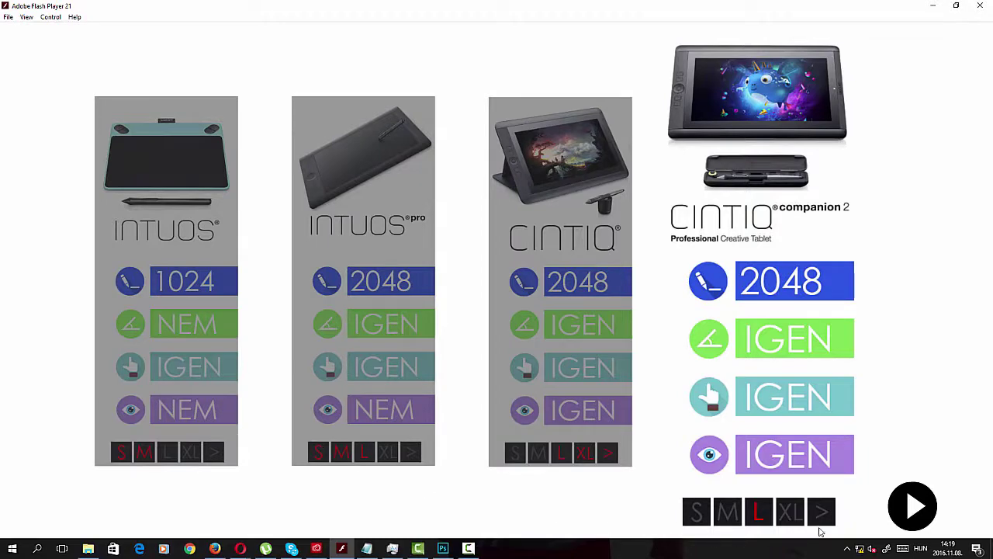
- Advance past the Cintiq Companion 2 and MobileStudio Pro slides to the szoftver.hu and Wacom INFO logos
{"action": "left_click", "coordinate": [897, 504]}
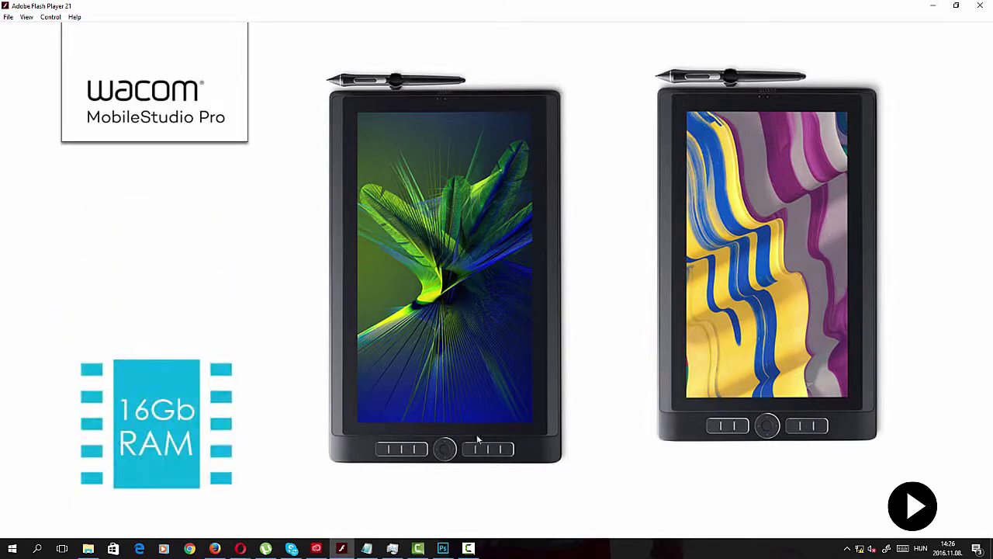
{"action": "left_click", "coordinate": [911, 518]}
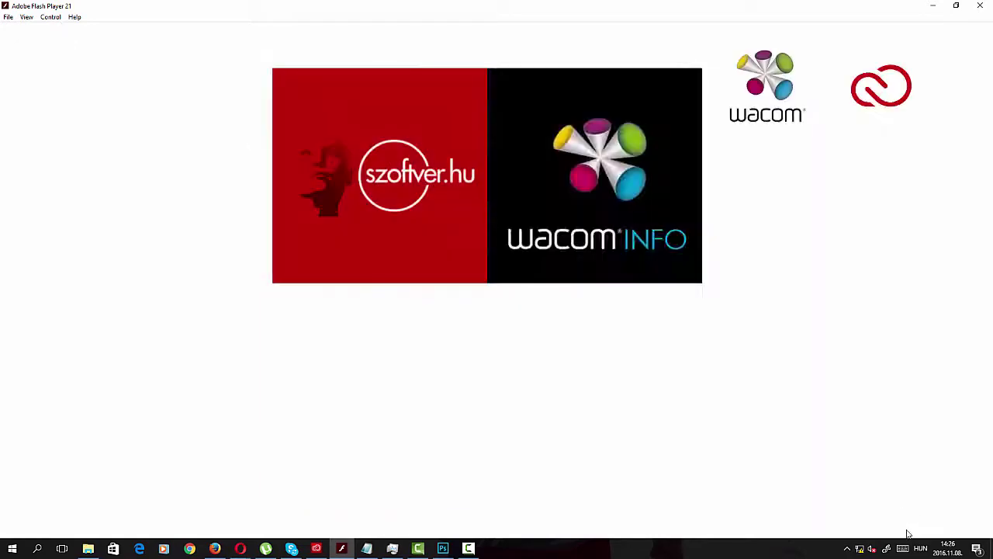